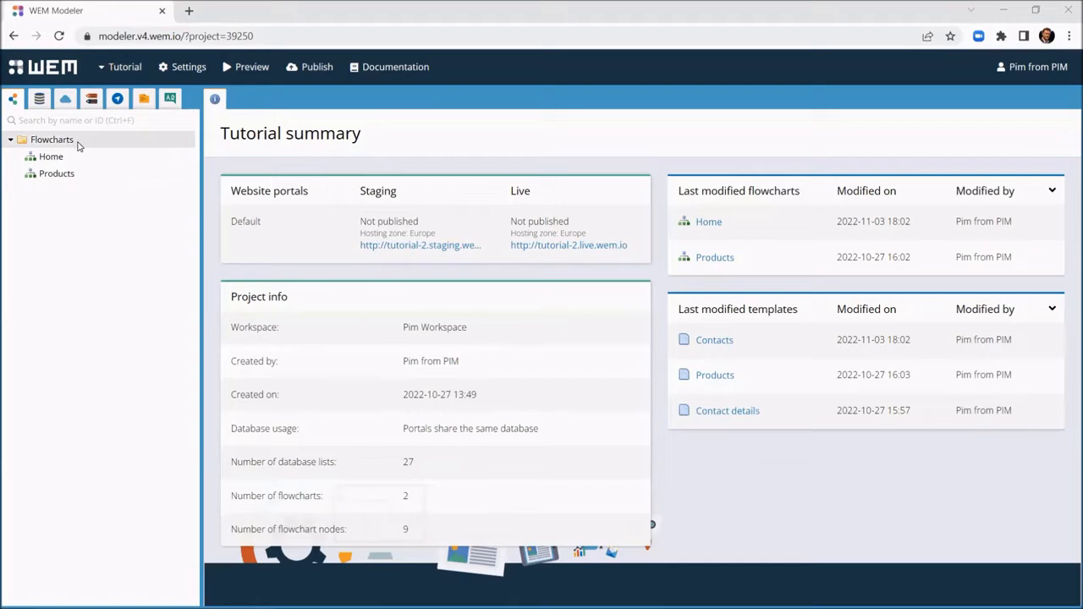
Step: Create a regular flowchart named 'Send product email' in the Flowcharts folder
{"action": "right_click", "coordinate": [77, 146]}
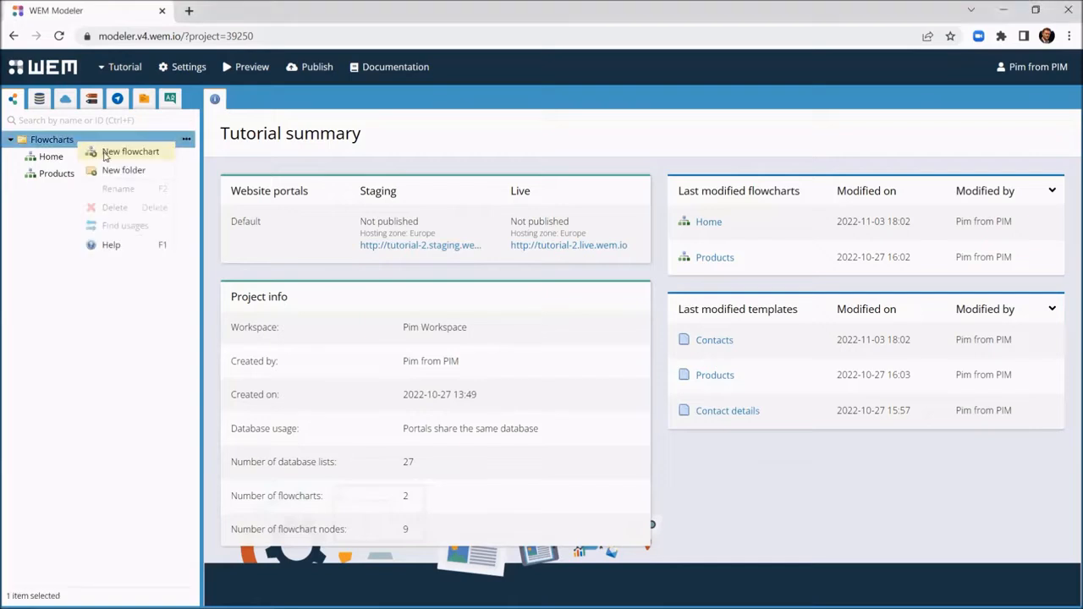
{"action": "left_click", "coordinate": [96, 150]}
{"action": "type", "text": "Se"}
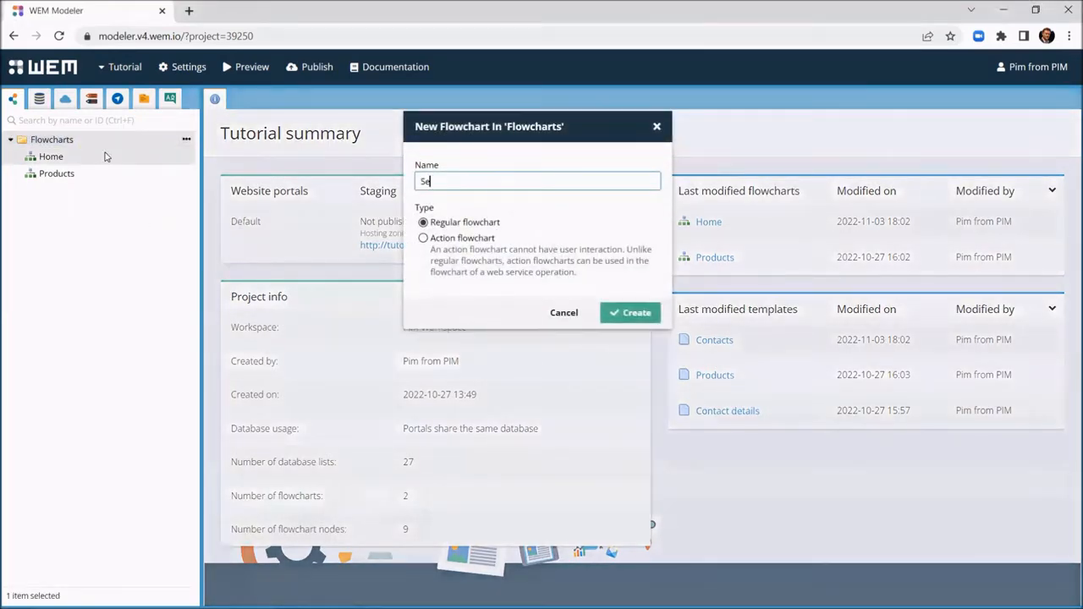
{"action": "type", "text": "nd product email"}
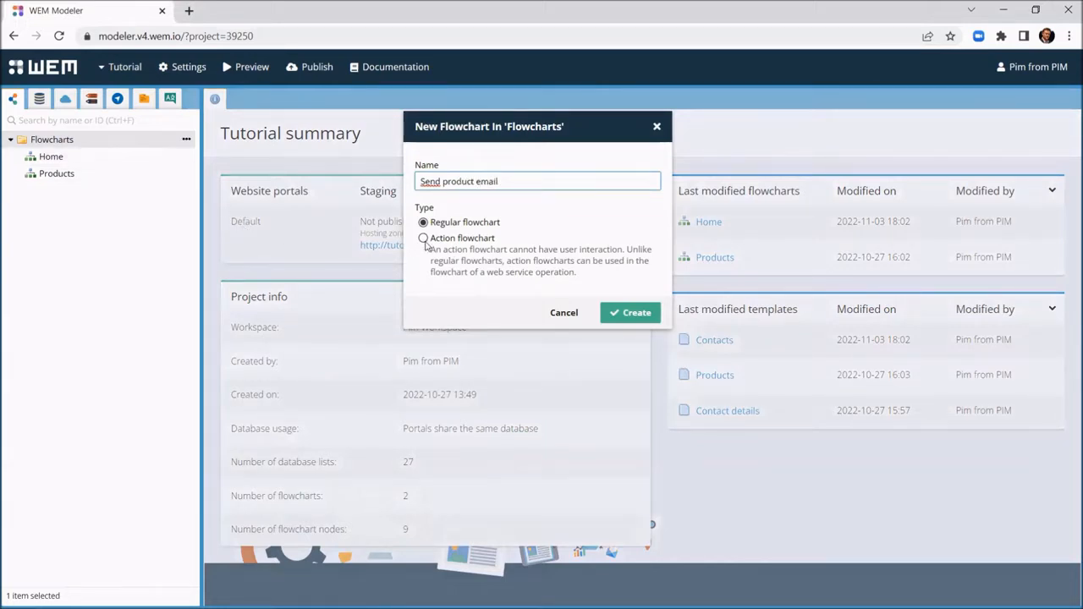
{"action": "left_click", "coordinate": [630, 312]}
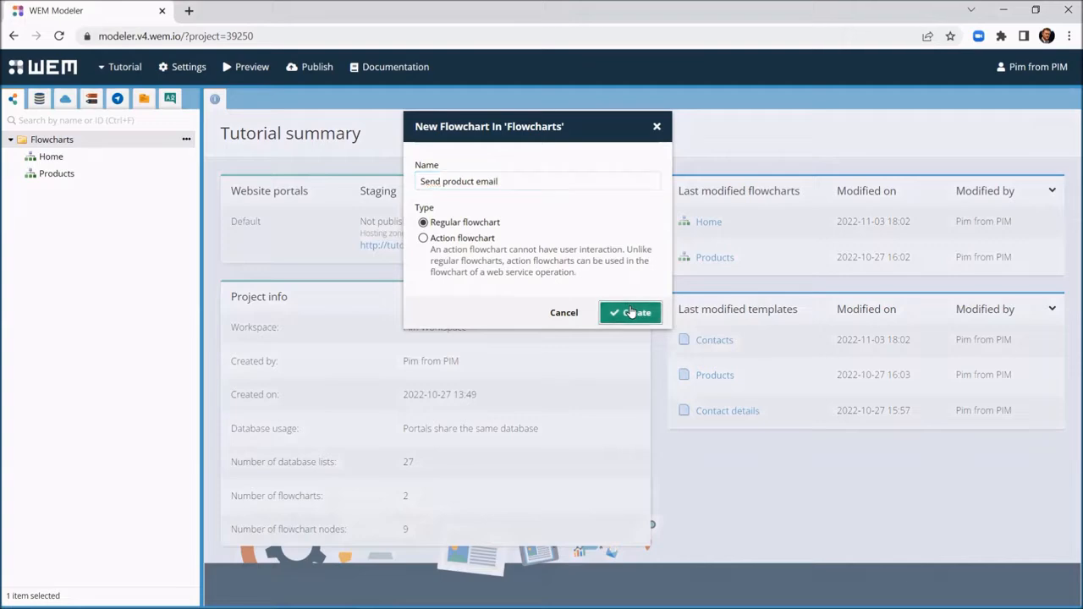
{"action": "left_click", "coordinate": [68, 160]}
Step: In the Home flowchart's Contacts template, add a row button that runs Send product email
{"action": "double_click", "coordinate": [67, 160]}
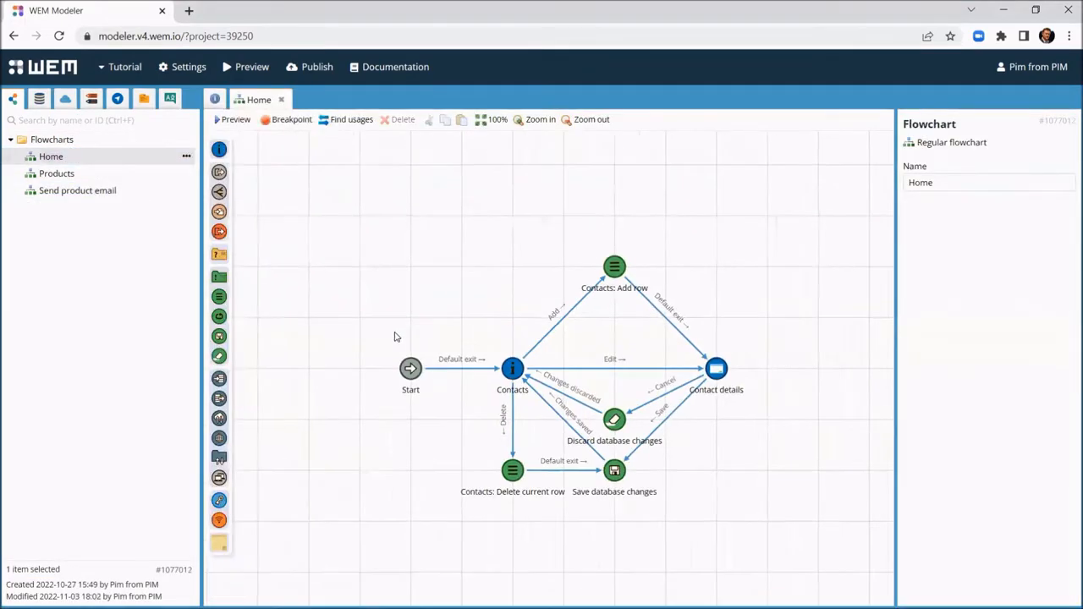
{"action": "left_click", "coordinate": [518, 376]}
{"action": "double_click", "coordinate": [515, 373]}
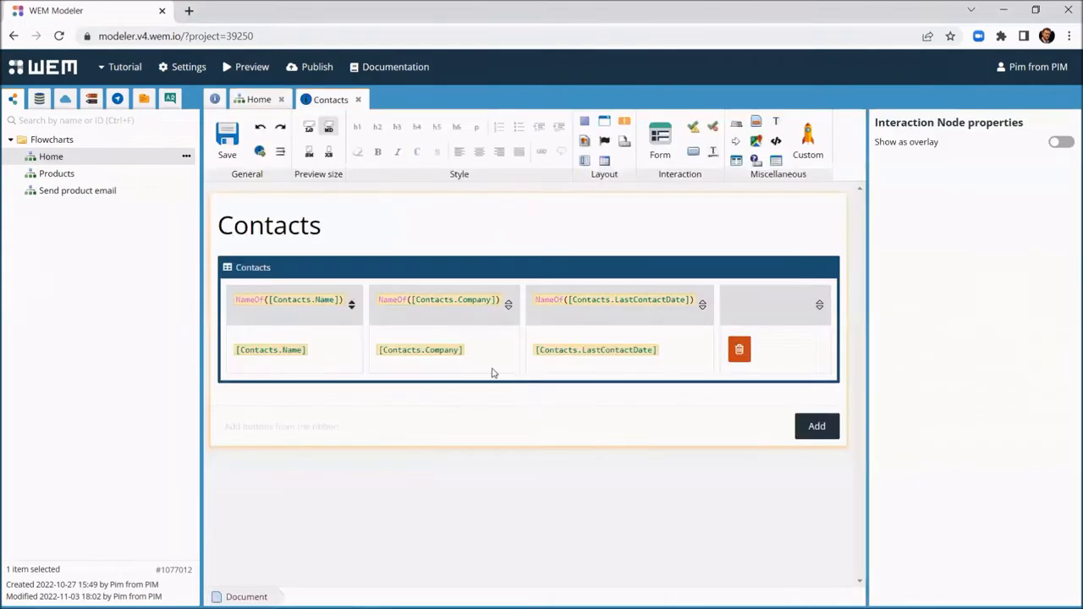
{"action": "left_click_drag", "start_coordinate": [59, 196], "coordinate": [728, 359]}
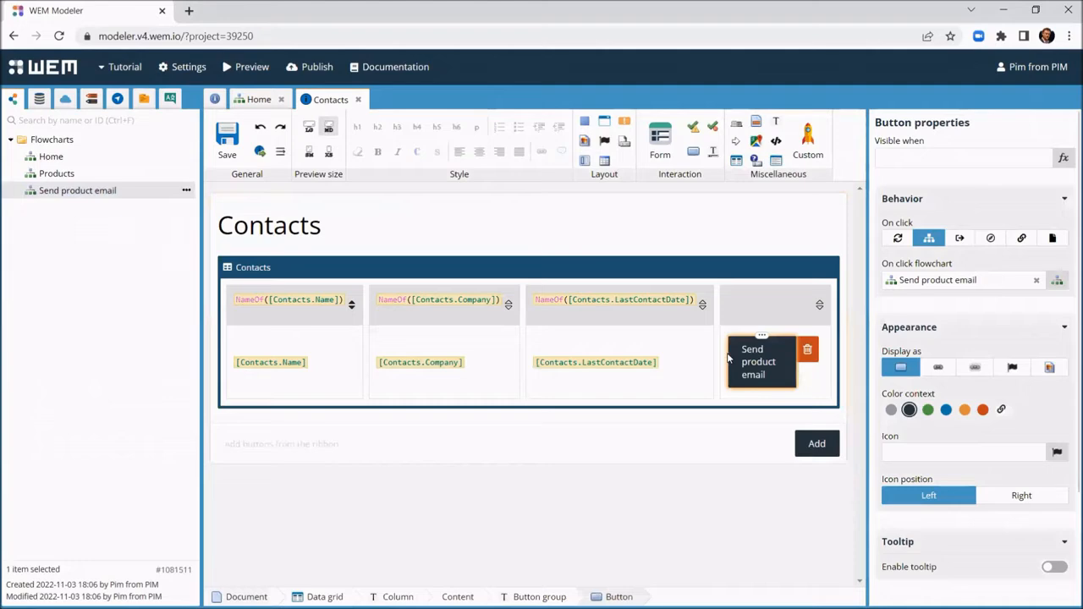
Step: Make the button green and icon-only with the fa-envelope-o icon, then save the template
{"action": "left_click", "coordinate": [928, 410]}
{"action": "left_click", "coordinate": [1013, 368]}
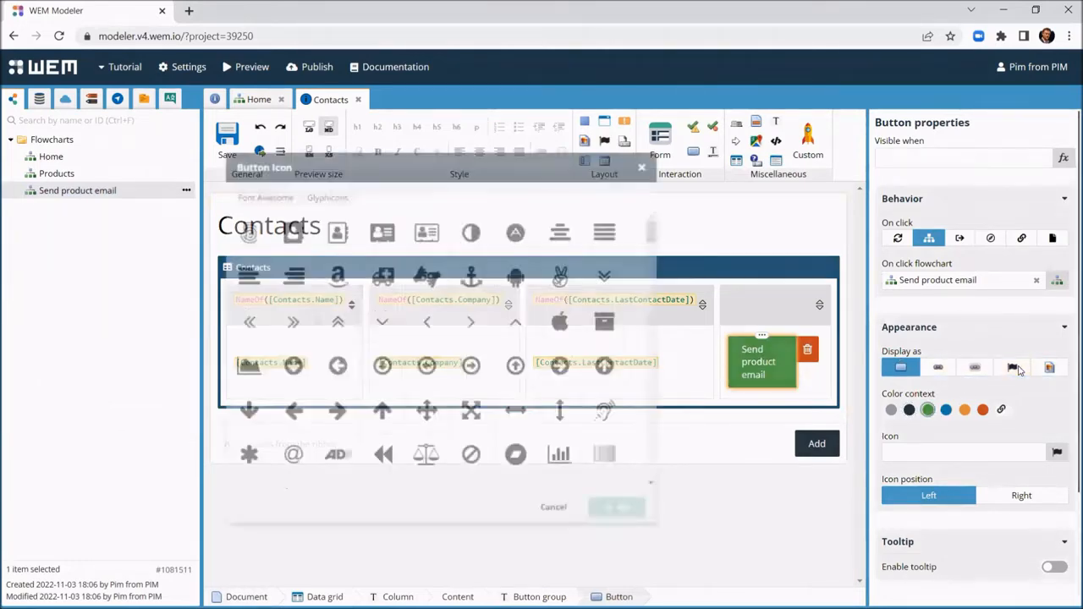
{"action": "type", "text": "mai"}
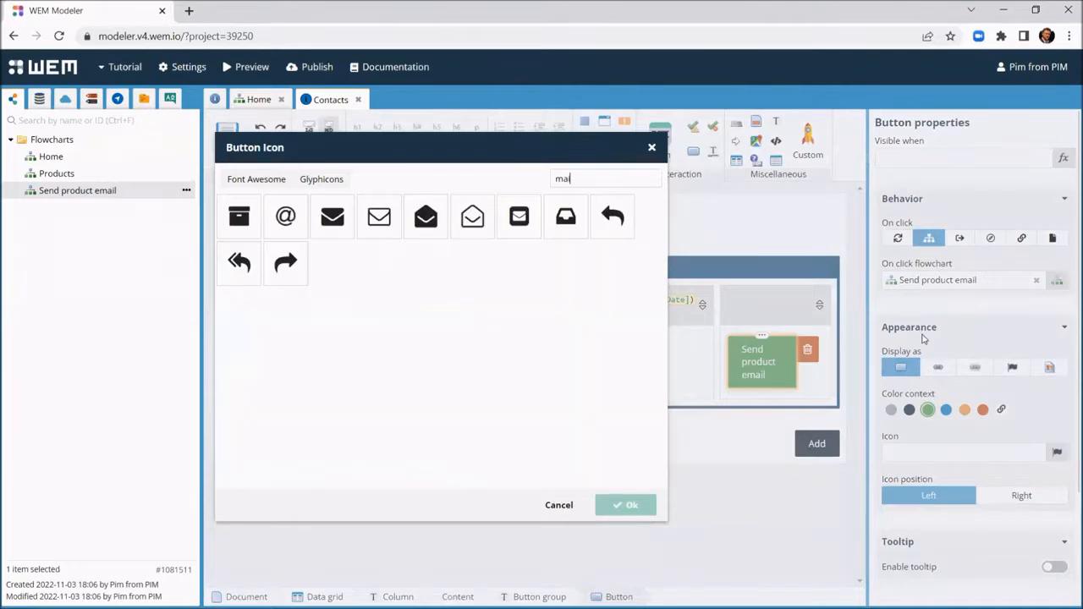
{"action": "left_click", "coordinate": [381, 218]}
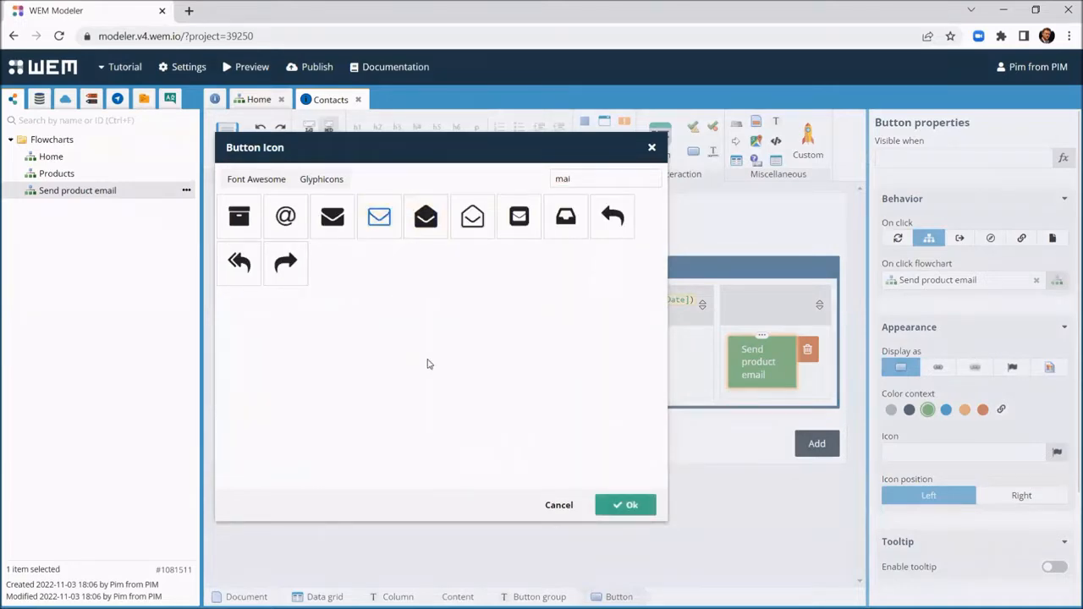
{"action": "left_click", "coordinate": [625, 504]}
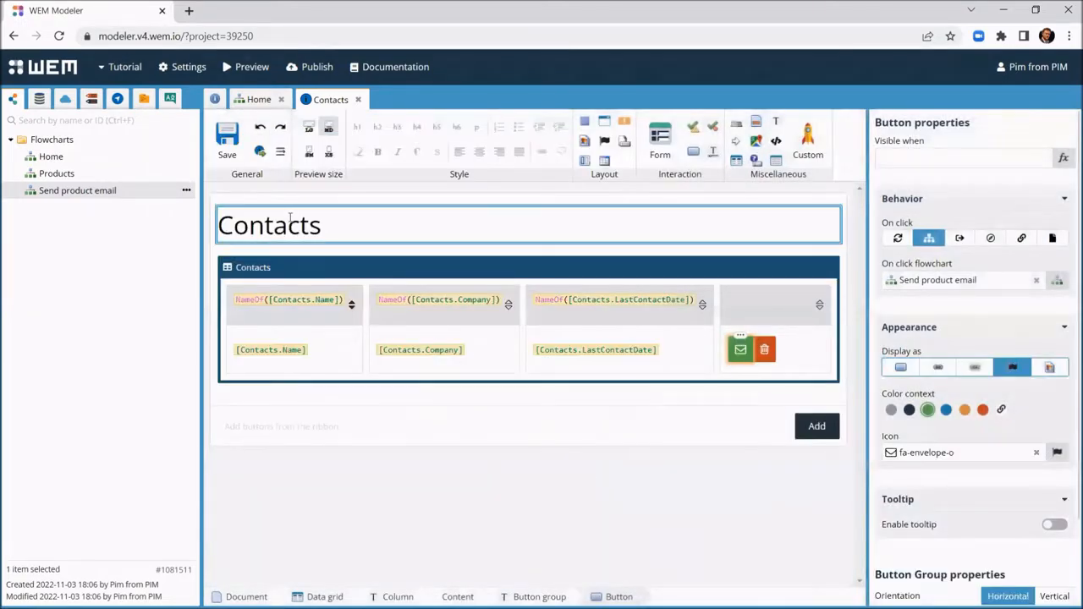
{"action": "left_click", "coordinate": [227, 138]}
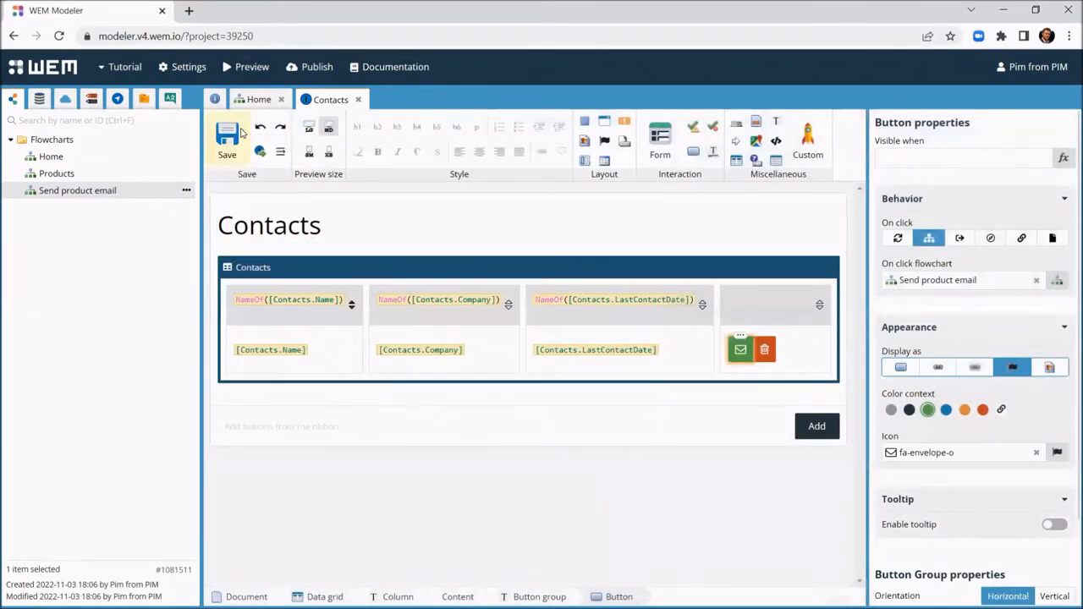
{"action": "left_click", "coordinate": [358, 100]}
{"action": "left_click", "coordinate": [286, 100]}
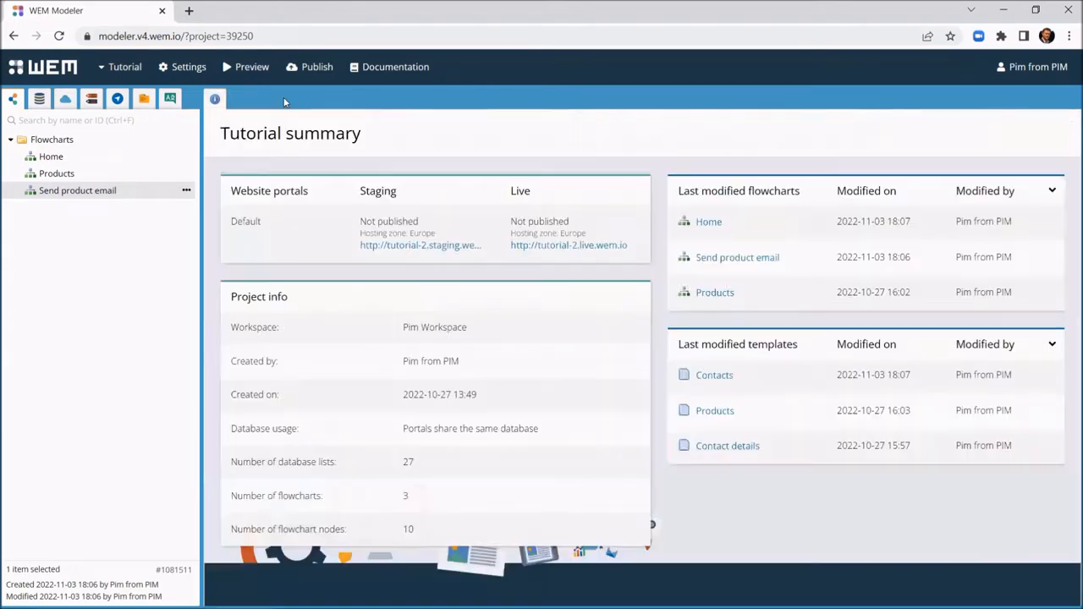
Step: Add a Send email node below-right of Start, with a no-reply From address
{"action": "double_click", "coordinate": [81, 195]}
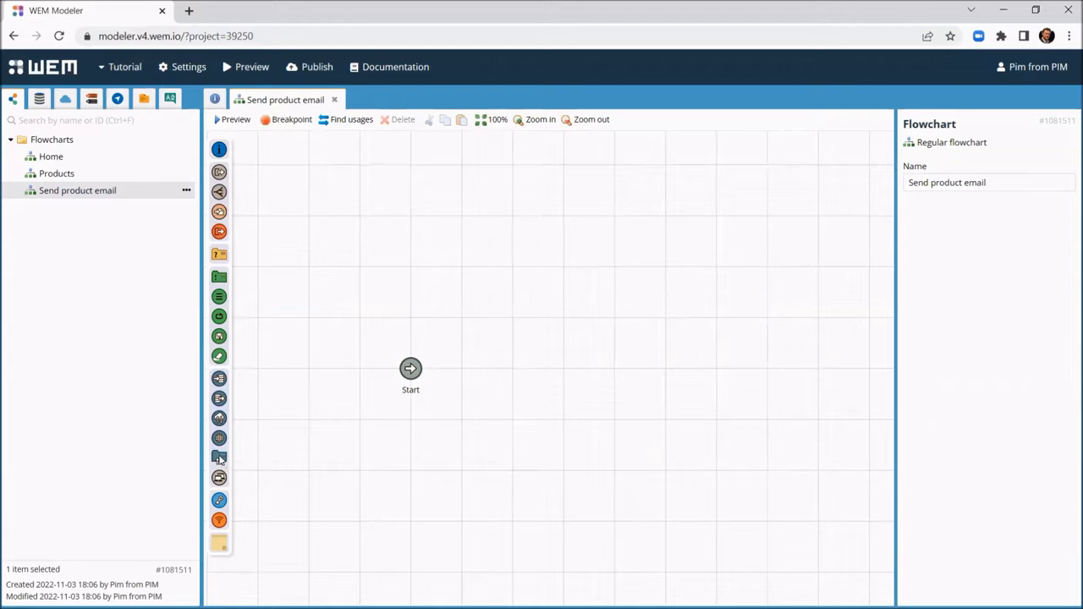
{"action": "left_click_drag", "start_coordinate": [219, 458], "coordinate": [513, 477]}
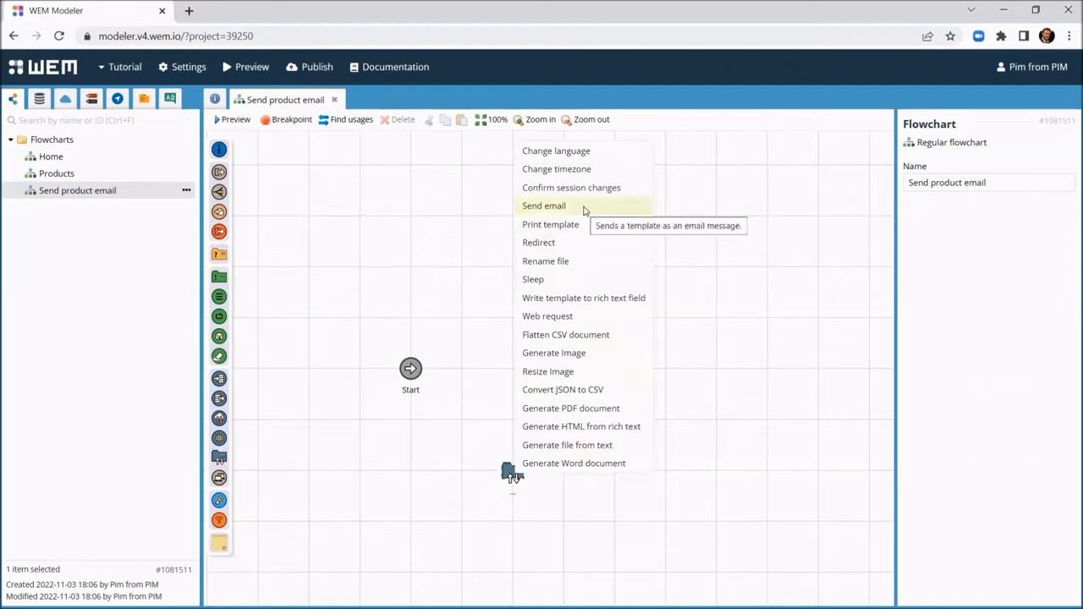
{"action": "left_click", "coordinate": [584, 210]}
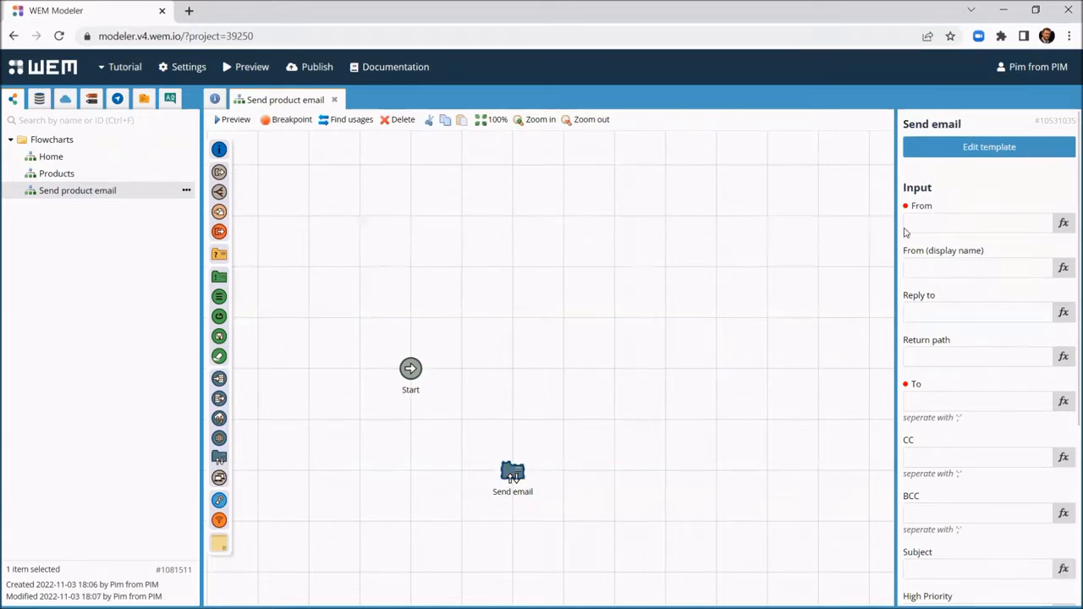
{"action": "left_click", "coordinate": [952, 230]}
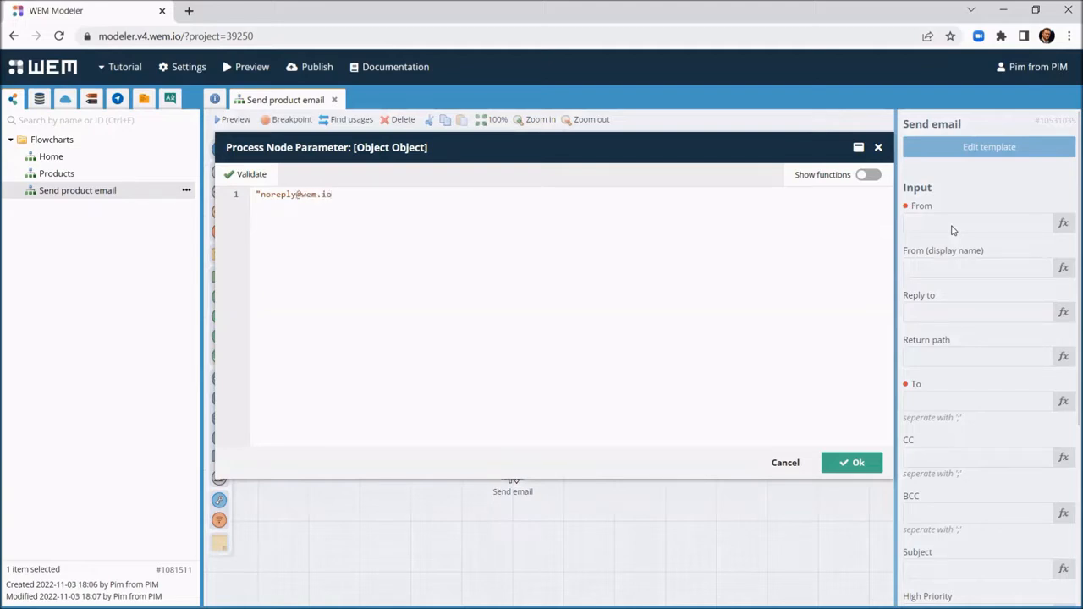
{"action": "left_click", "coordinate": [845, 468]}
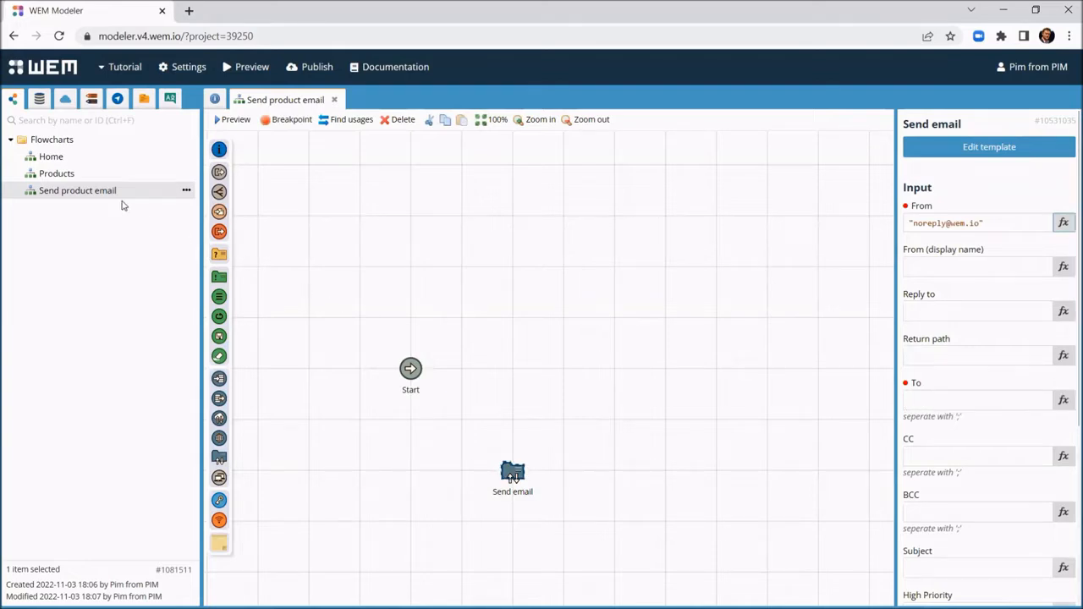
Step: Add a root-level text field 'email address' with Email validation to the data model
{"action": "left_click", "coordinate": [39, 98]}
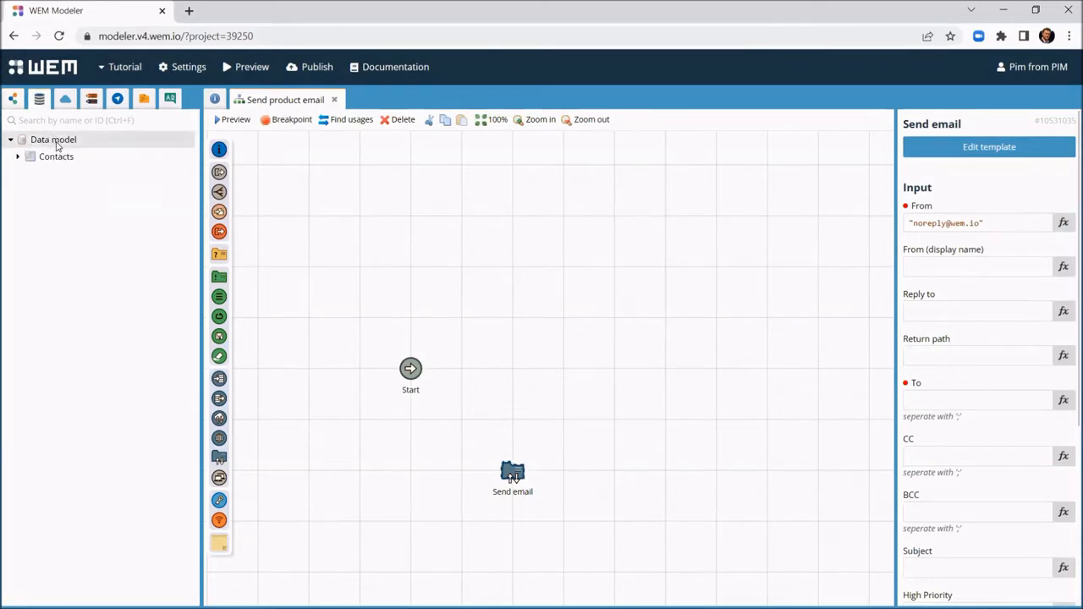
{"action": "right_click", "coordinate": [56, 144]}
{"action": "left_click", "coordinate": [89, 153]}
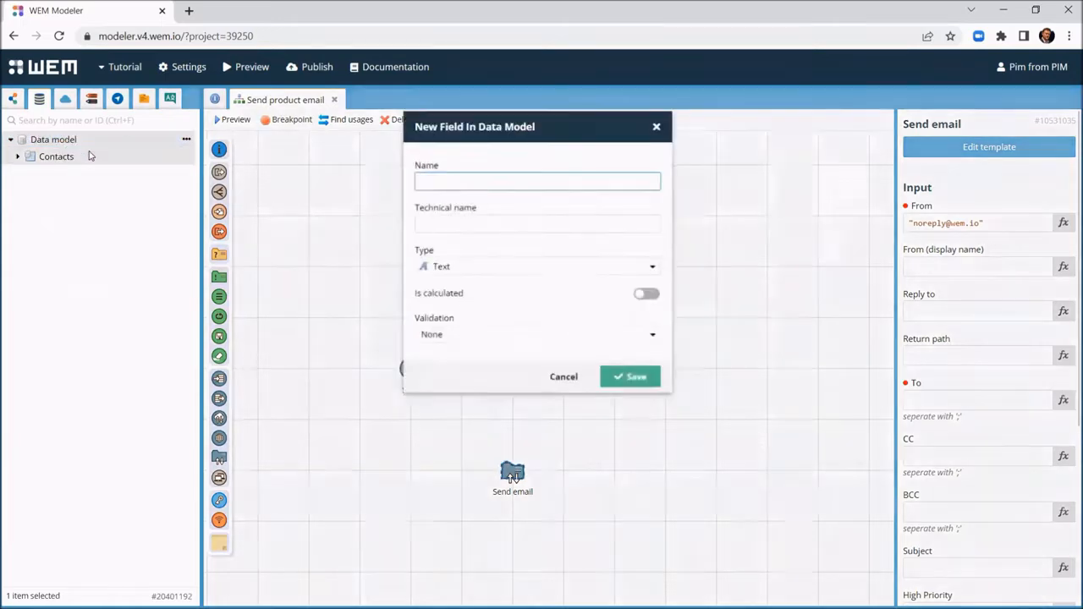
{"action": "type", "text": "email"}
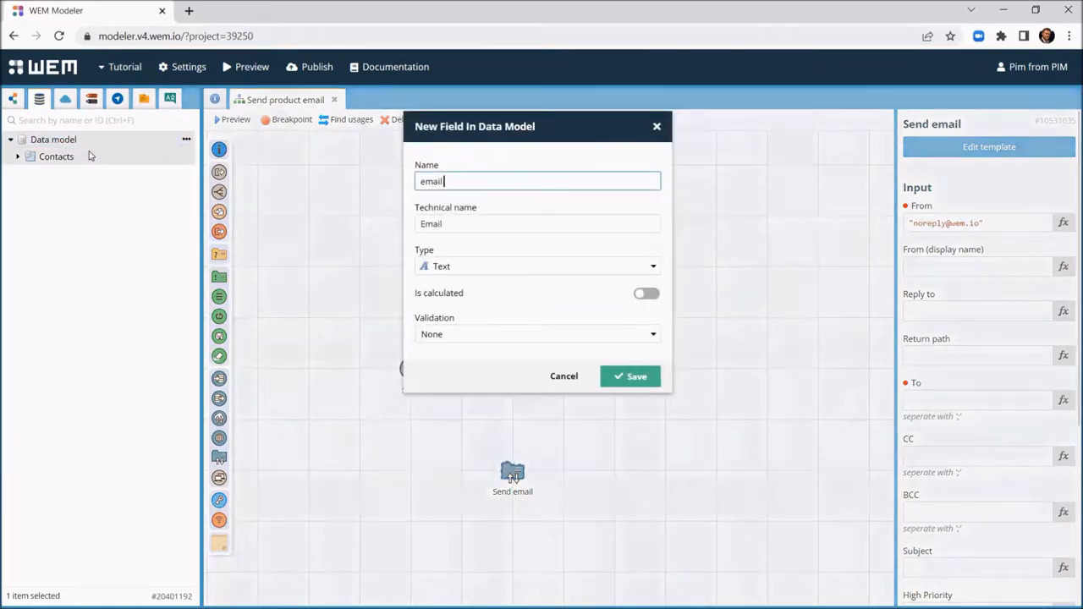
{"action": "type", "text": " address"}
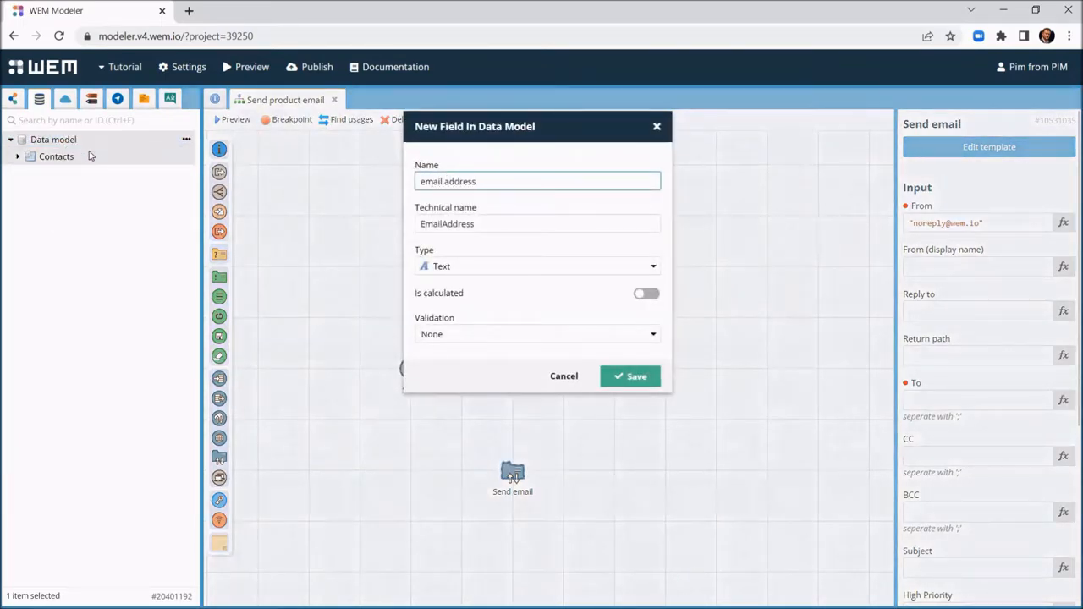
{"action": "left_click", "coordinate": [463, 334]}
{"action": "left_click", "coordinate": [464, 364]}
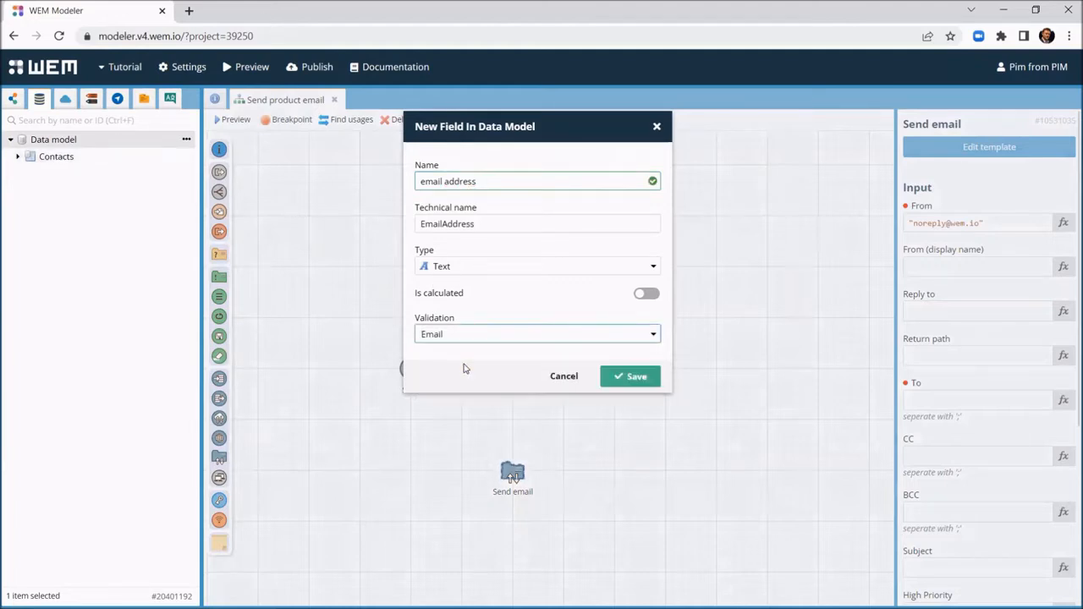
{"action": "left_click", "coordinate": [640, 376]}
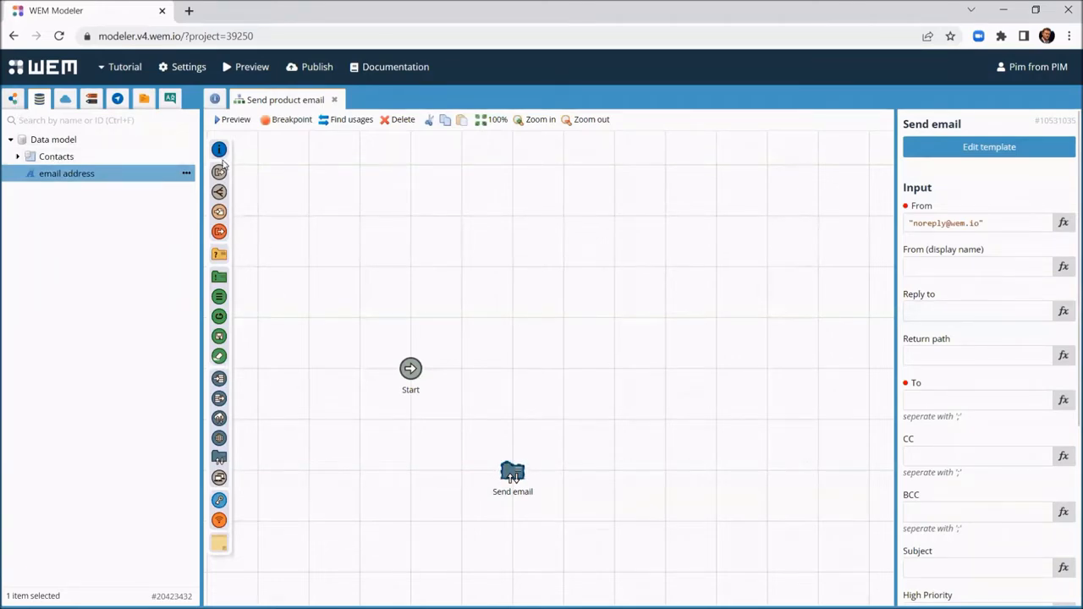
Step: Add an 'Enter email address' interaction node shown as an overlay, with Send mail and Cancel exits
{"action": "left_click_drag", "start_coordinate": [220, 150], "coordinate": [513, 371]}
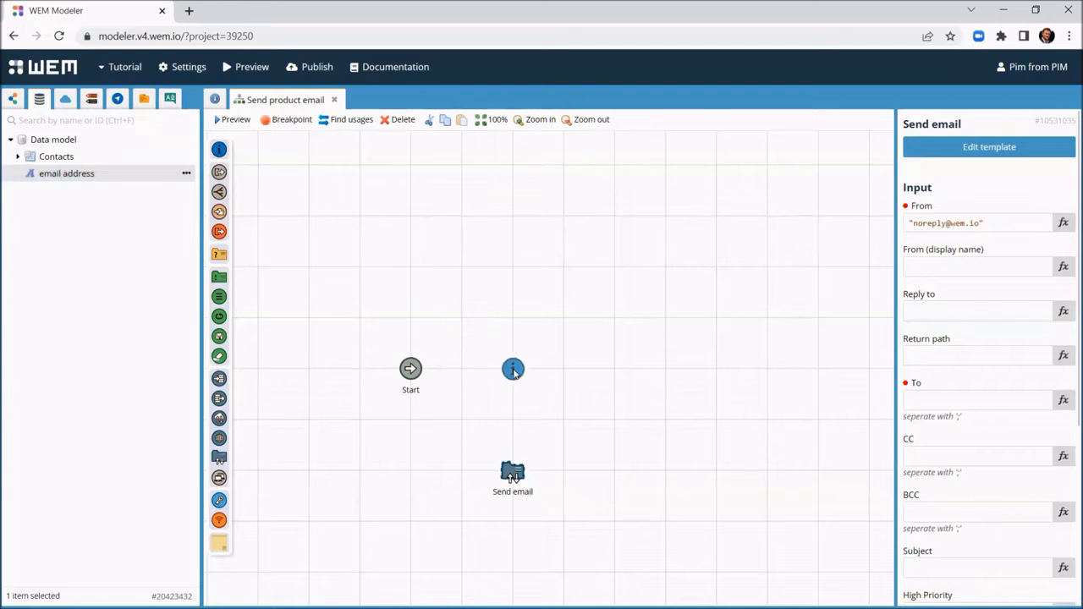
{"action": "left_click_drag", "start_coordinate": [1006, 159], "coordinate": [899, 150]}
{"action": "type", "text": "Ent"}
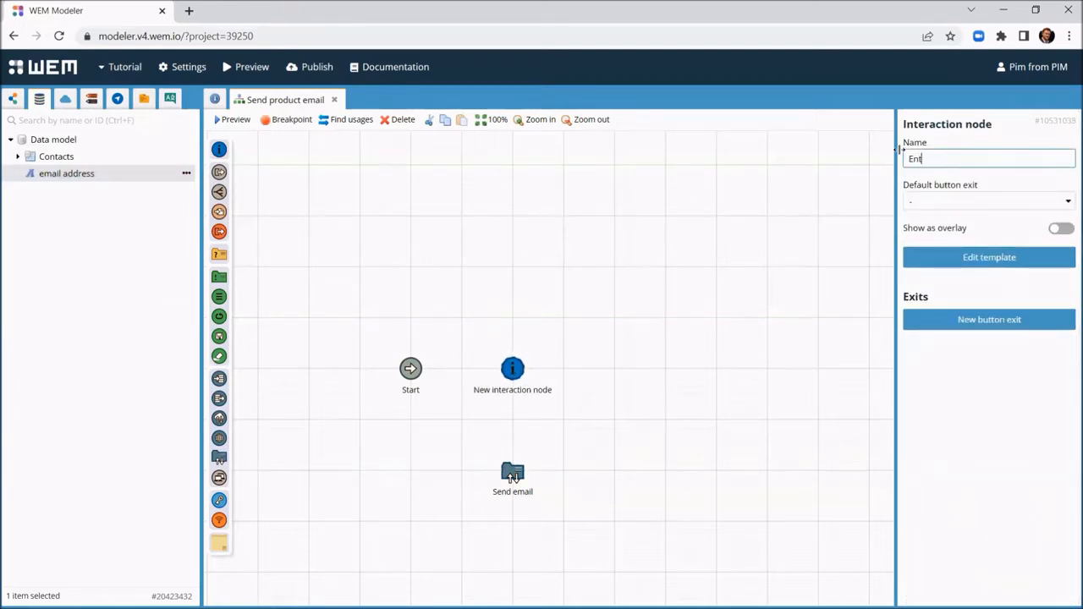
{"action": "type", "text": "er email address"}
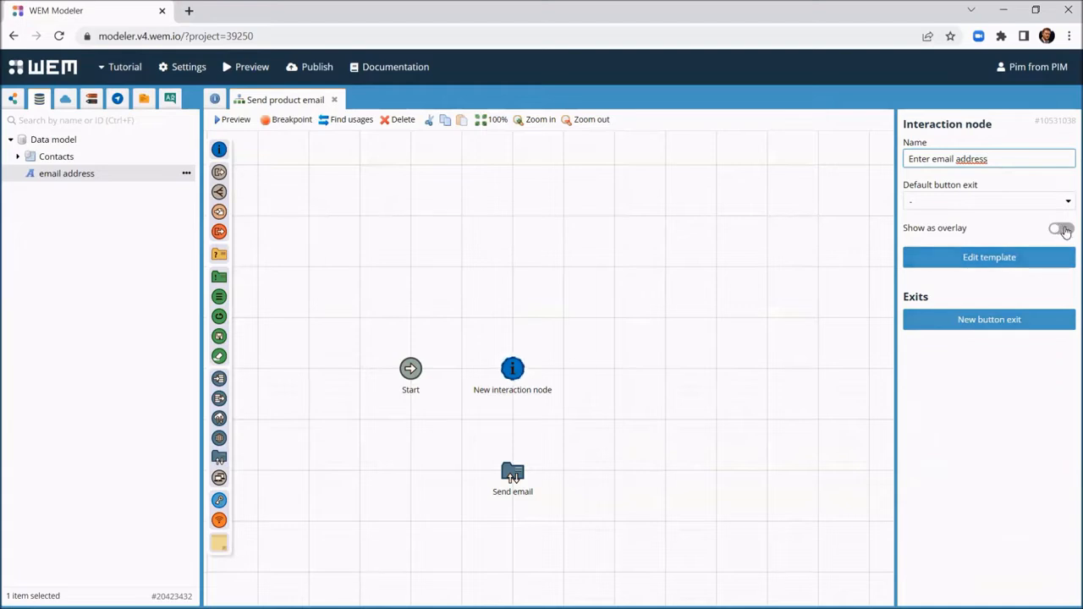
{"action": "left_click", "coordinate": [1061, 230]}
{"action": "left_click", "coordinate": [982, 319]}
{"action": "type", "text": "Send mail"}
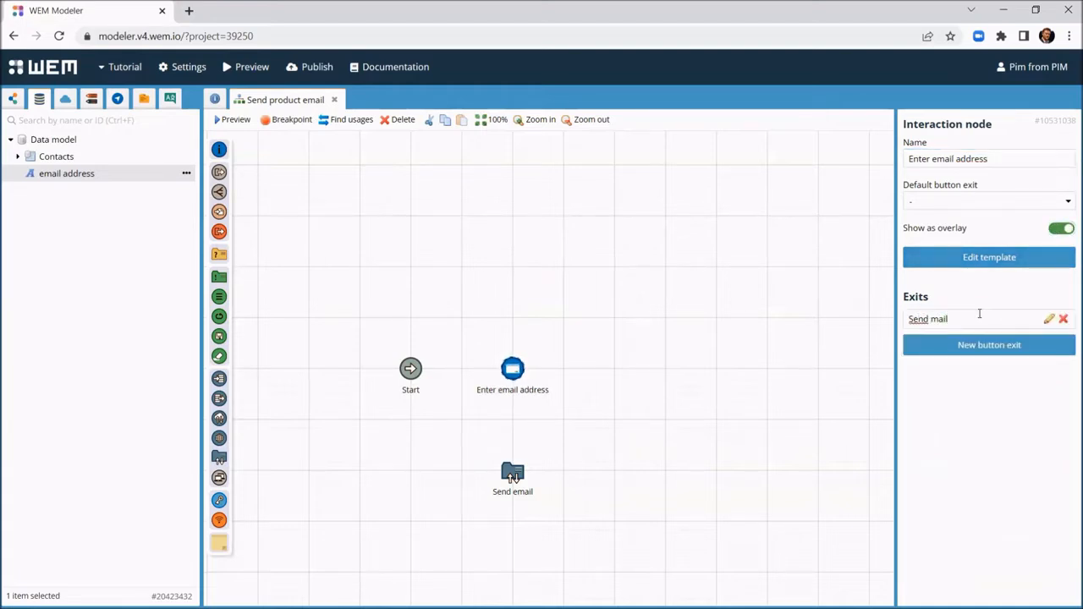
{"action": "left_click", "coordinate": [949, 345]}
{"action": "type", "text": "Cancel"}
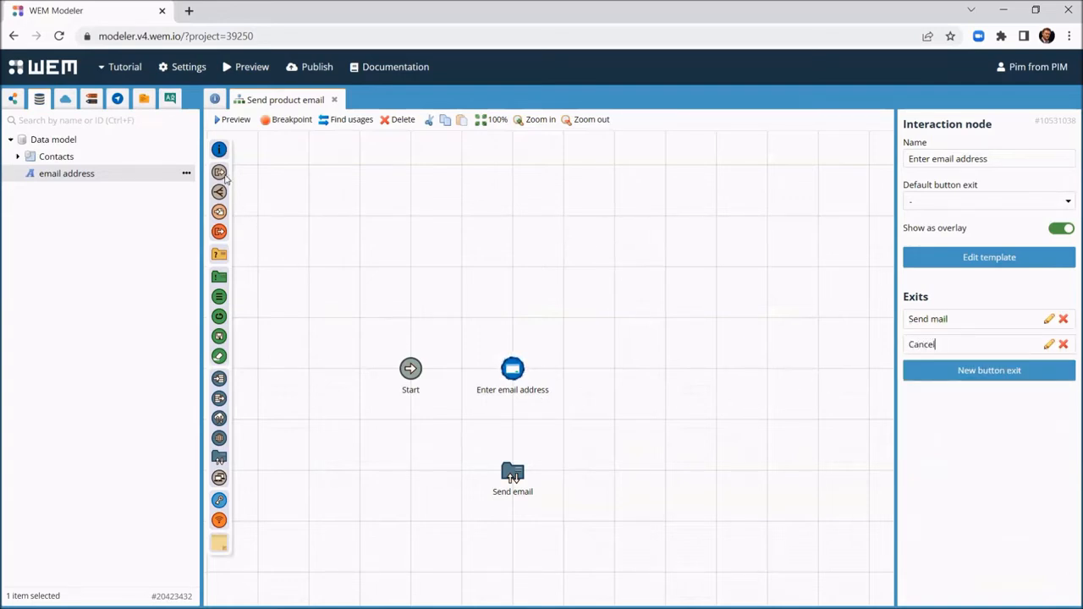
Step: Add an End node and connect Start, Cancel to End, Send mail to Send email, then End
{"action": "left_click_drag", "start_coordinate": [273, 203], "coordinate": [676, 376]}
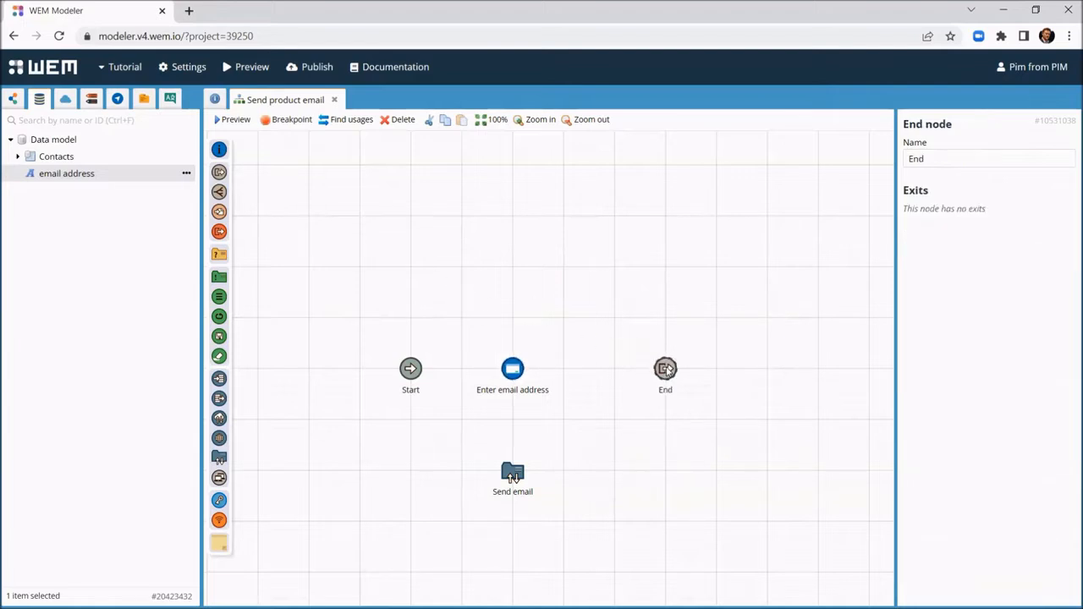
{"action": "left_click_drag", "start_coordinate": [412, 368], "coordinate": [665, 368]}
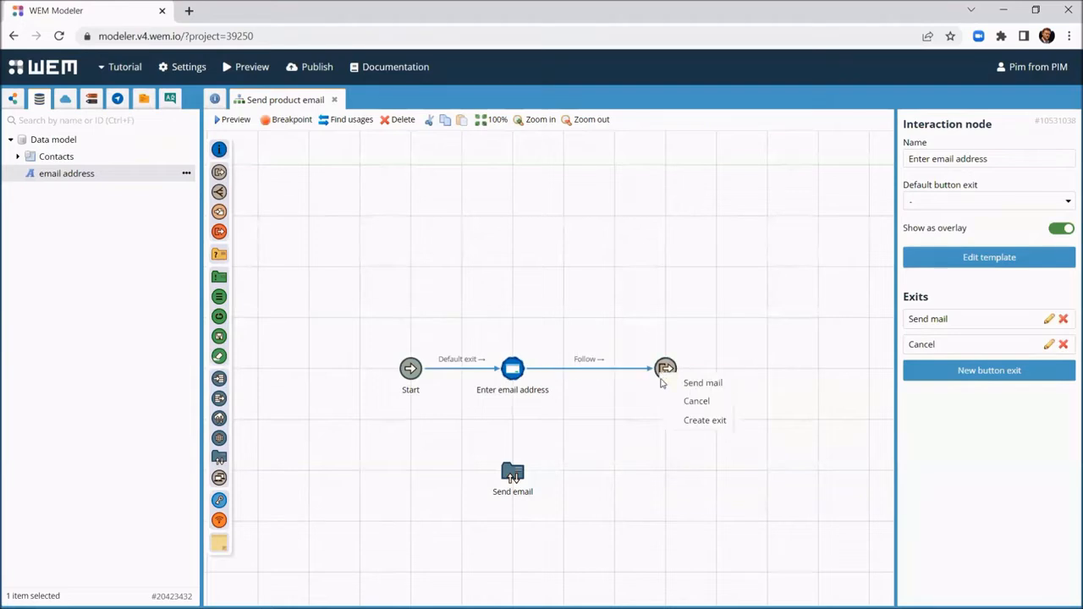
{"action": "left_click", "coordinate": [696, 401]}
{"action": "left_click_drag", "start_coordinate": [513, 371], "coordinate": [512, 476]}
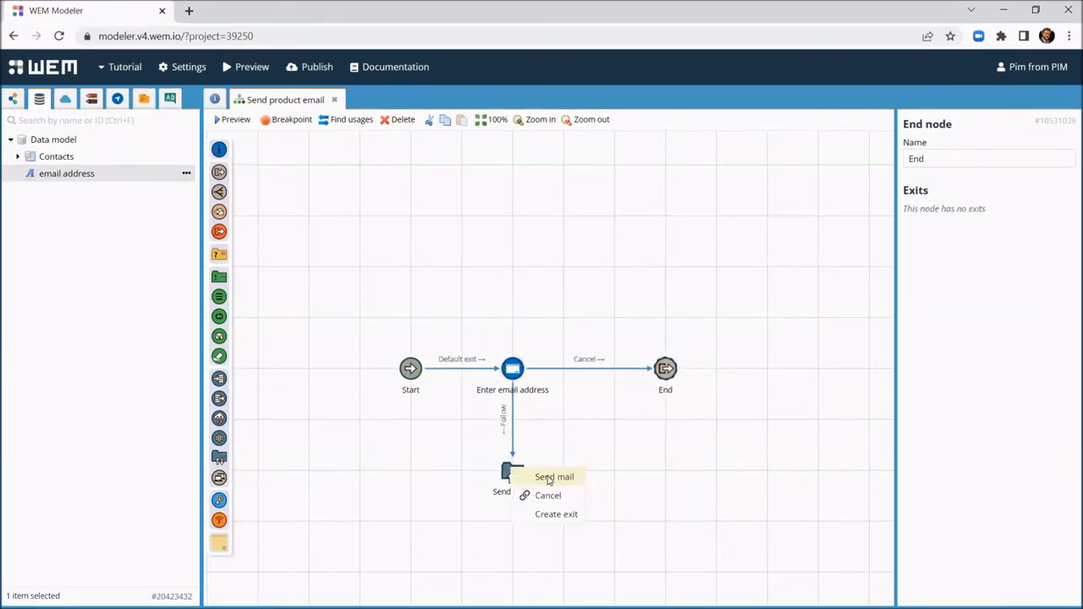
{"action": "left_click", "coordinate": [552, 478]}
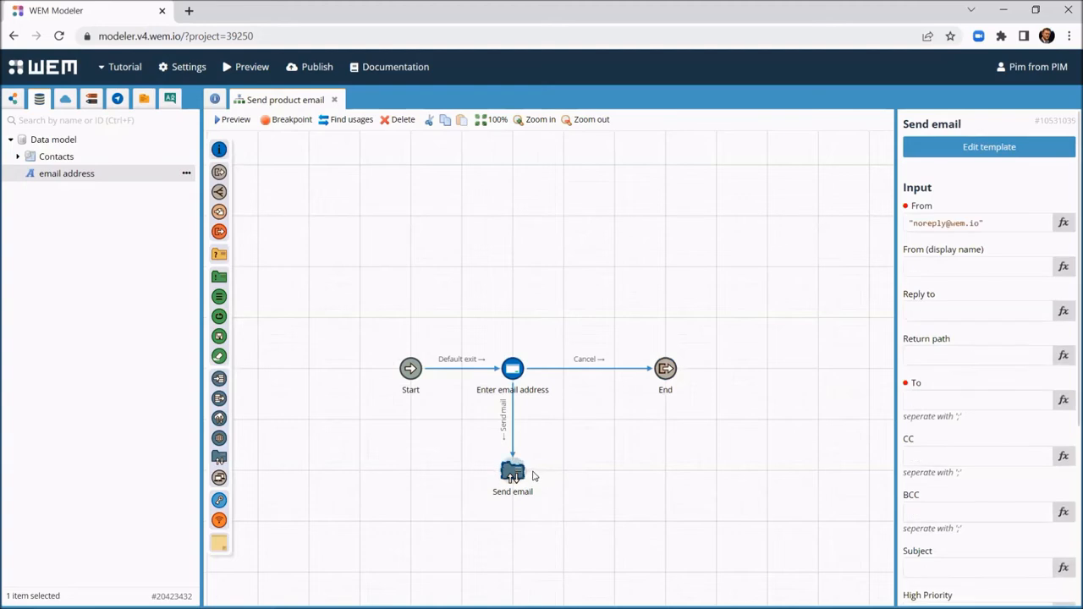
{"action": "left_click_drag", "start_coordinate": [535, 476], "coordinate": [675, 377]}
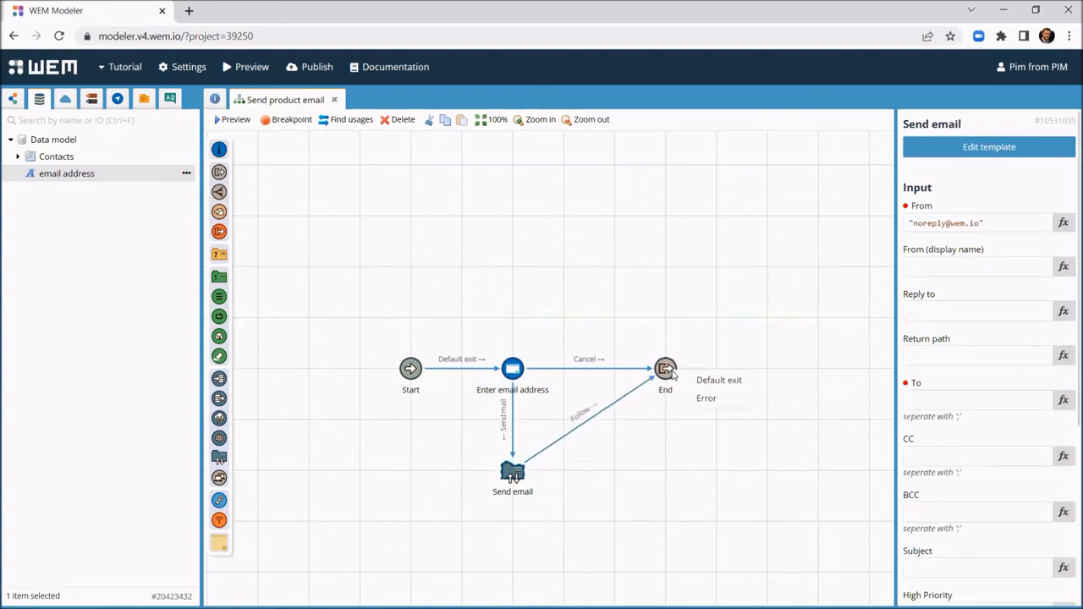
{"action": "left_click", "coordinate": [711, 381]}
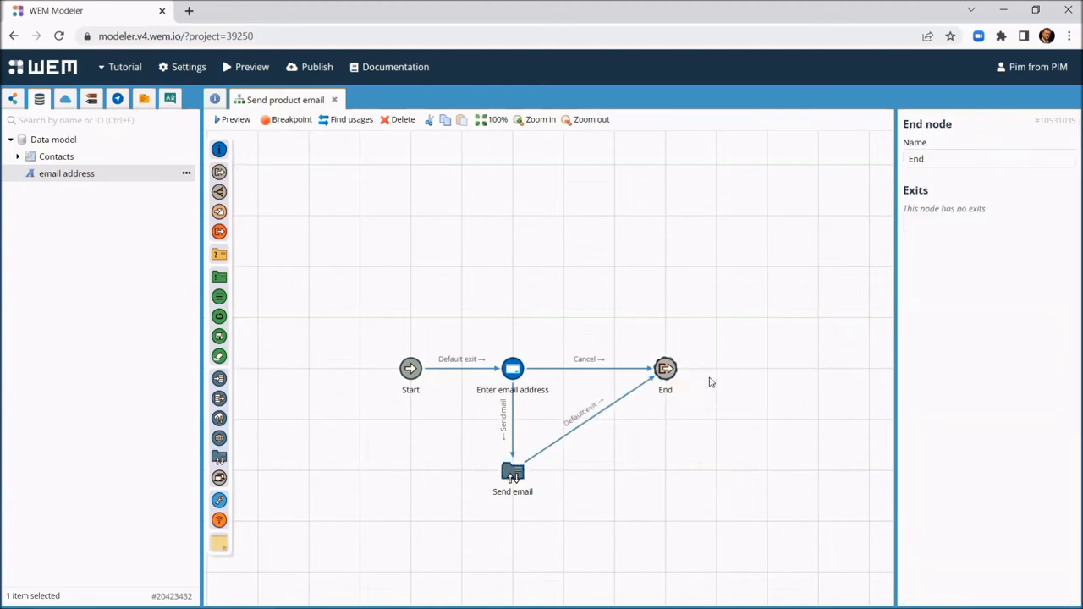
Step: In the Enter email address overlay, replace the heading with an email address form field
{"action": "double_click", "coordinate": [513, 372]}
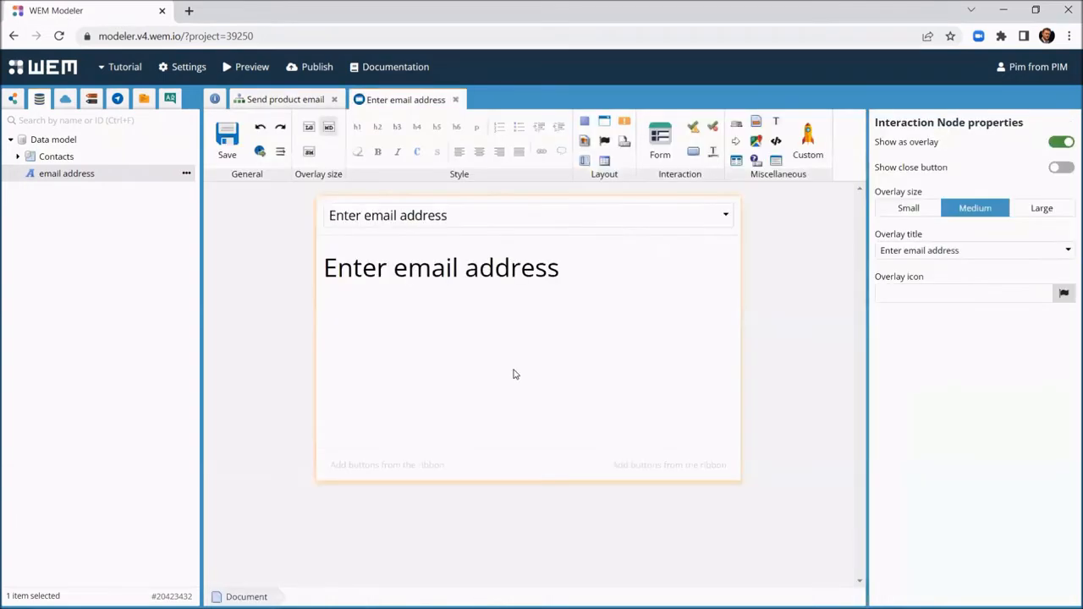
{"action": "left_click", "coordinate": [431, 270]}
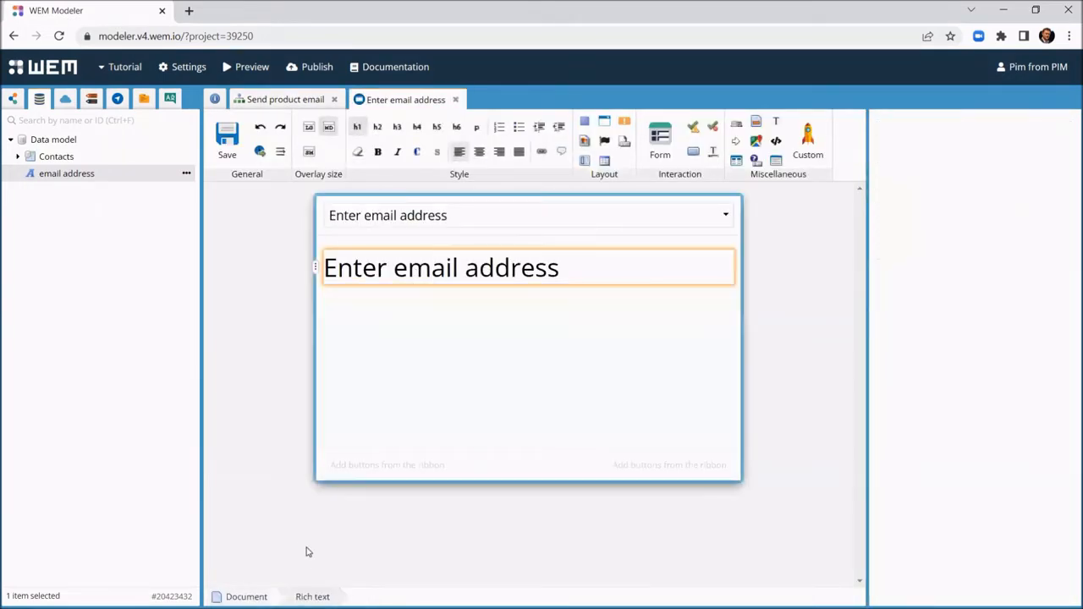
{"action": "key", "text": "Delete"}
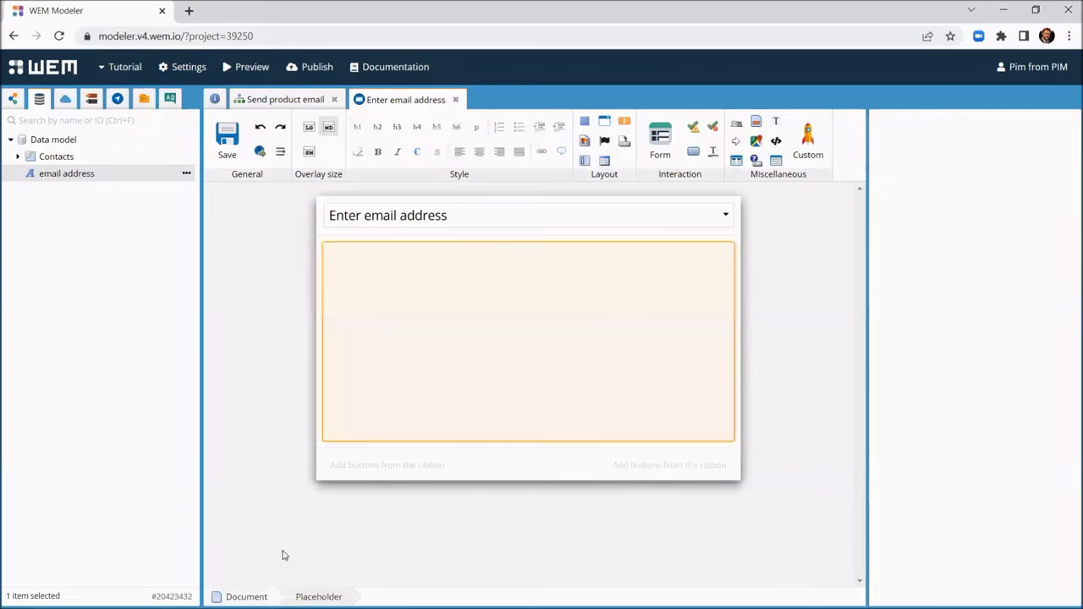
{"action": "left_click", "coordinate": [66, 178]}
{"action": "left_click_drag", "start_coordinate": [67, 179], "coordinate": [399, 259]}
{"action": "left_click", "coordinate": [425, 267]}
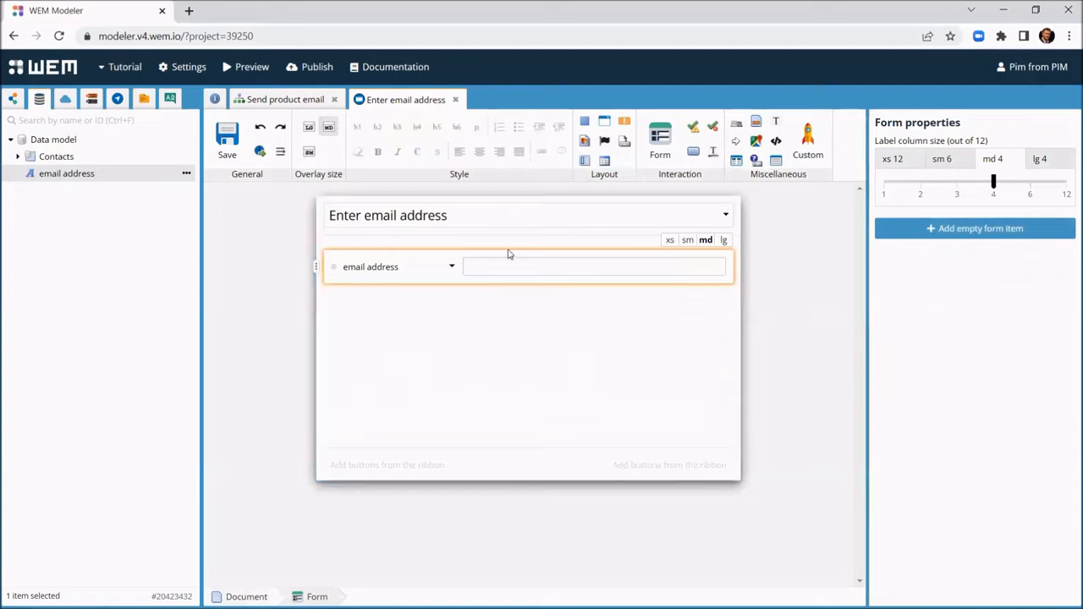
{"action": "left_click", "coordinate": [336, 271]}
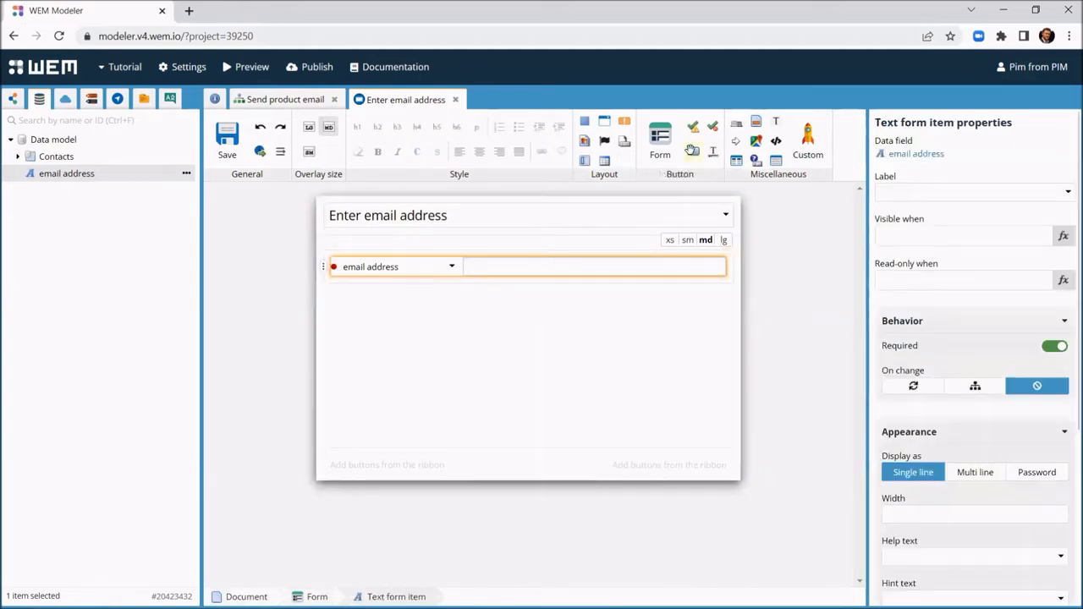
Step: Add Send mail and Cancel buttons to the overlay footer and save it
{"action": "left_click_drag", "start_coordinate": [693, 151], "coordinate": [717, 472]}
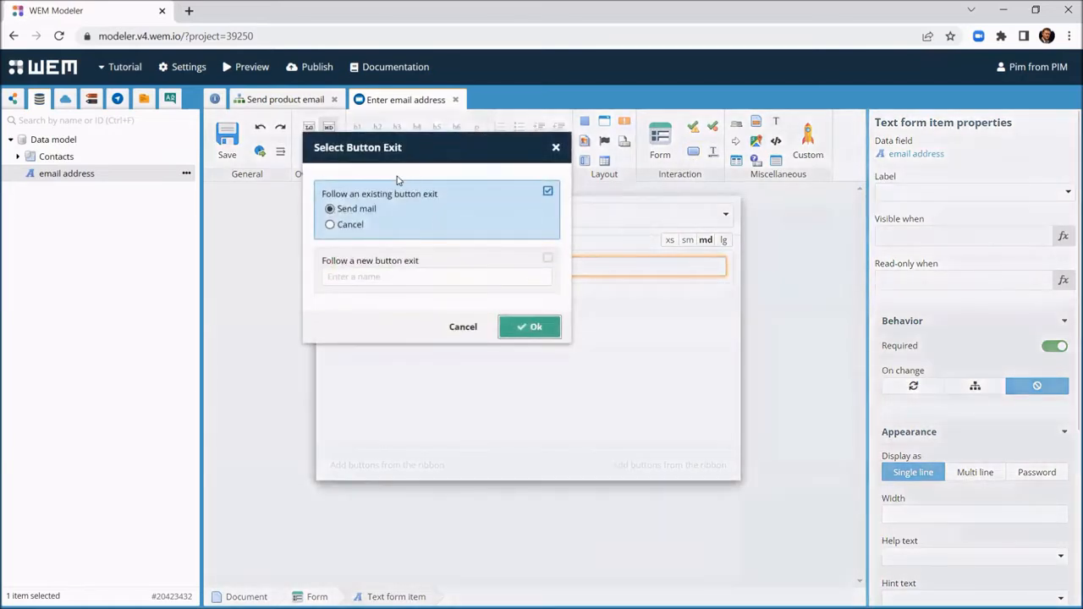
{"action": "left_click", "coordinate": [531, 329]}
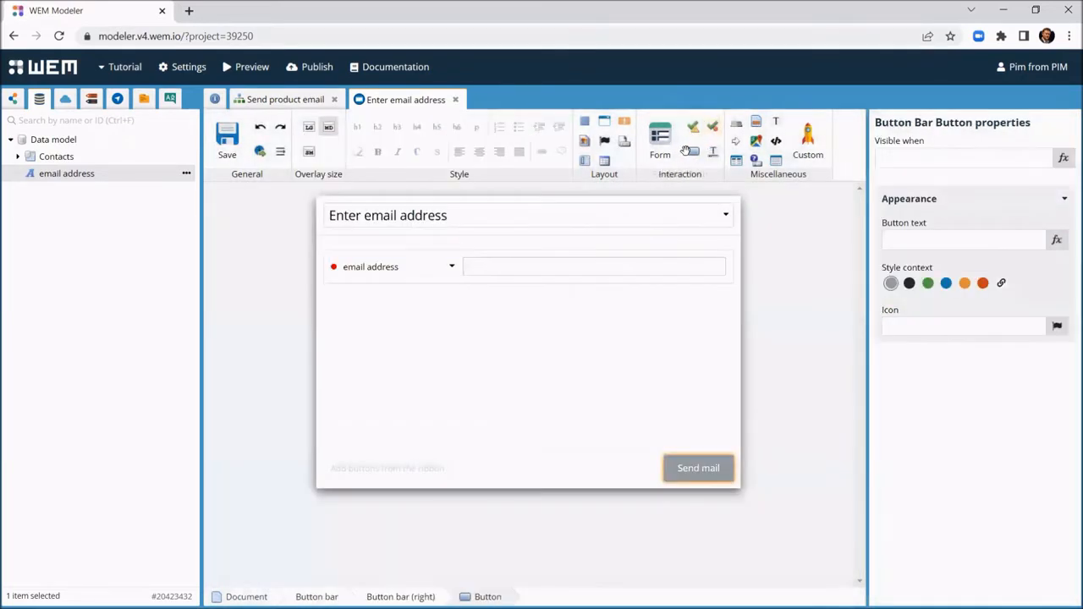
{"action": "left_click_drag", "start_coordinate": [687, 151], "coordinate": [659, 461]}
{"action": "left_click", "coordinate": [538, 328]}
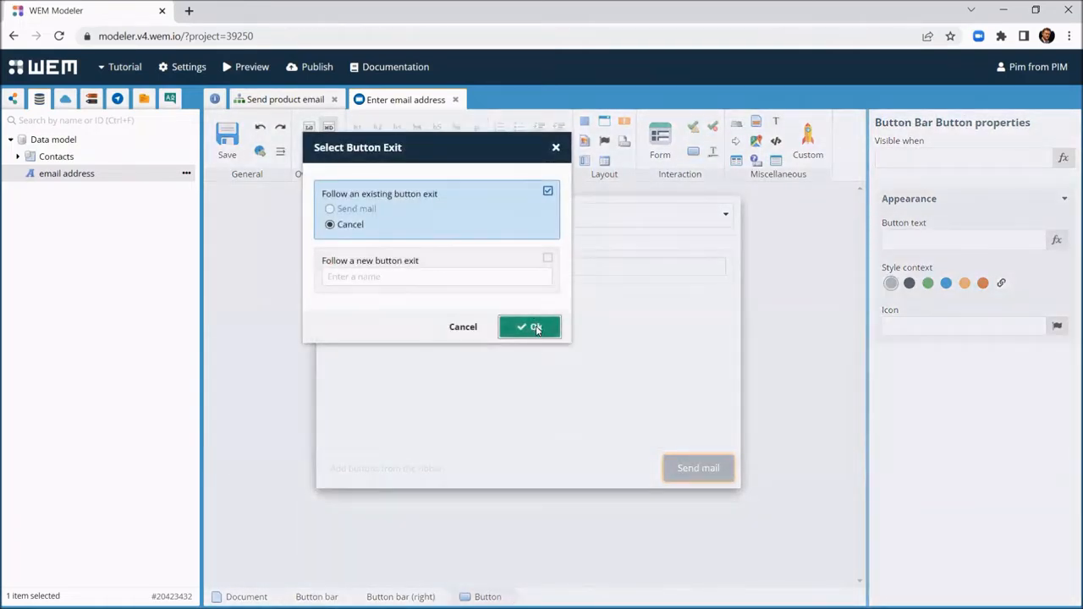
{"action": "left_click", "coordinate": [226, 142]}
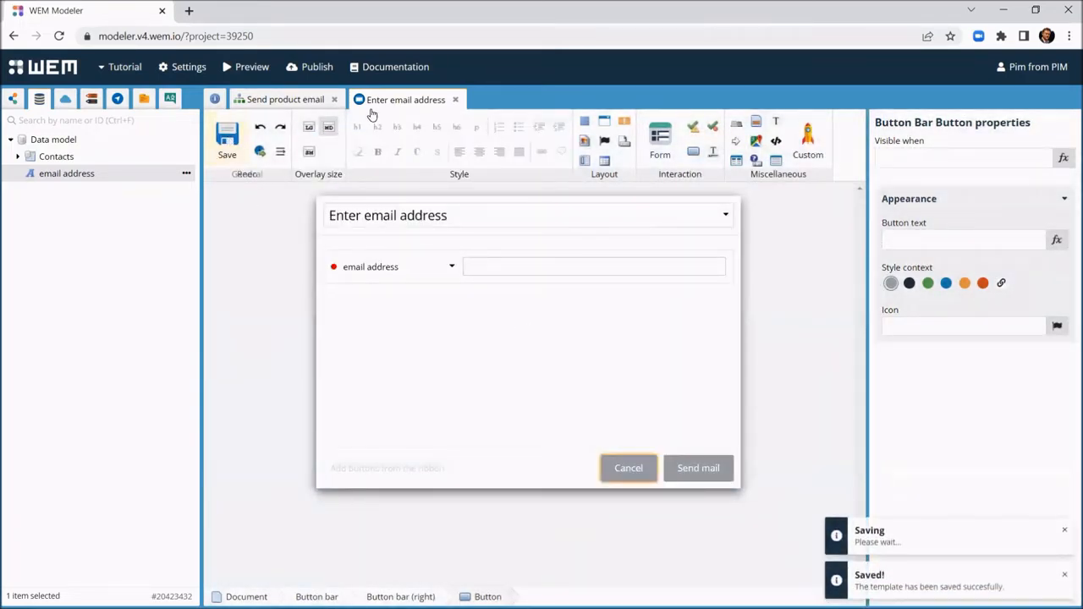
{"action": "left_click", "coordinate": [457, 100]}
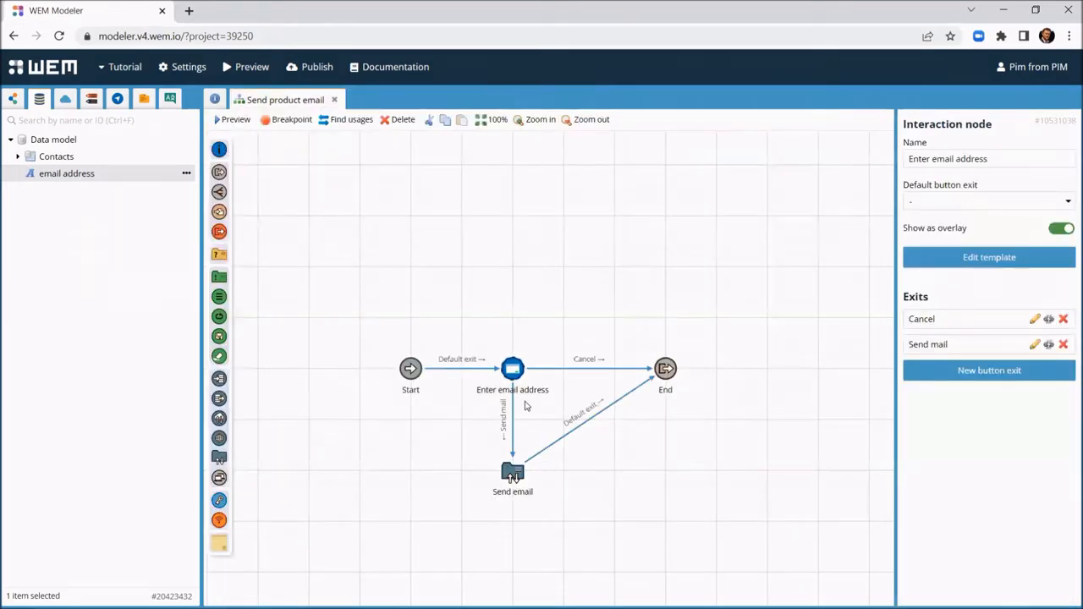
Step: Set the Send email node's To to the email address field and subject to "Product list"
{"action": "left_click", "coordinate": [512, 476]}
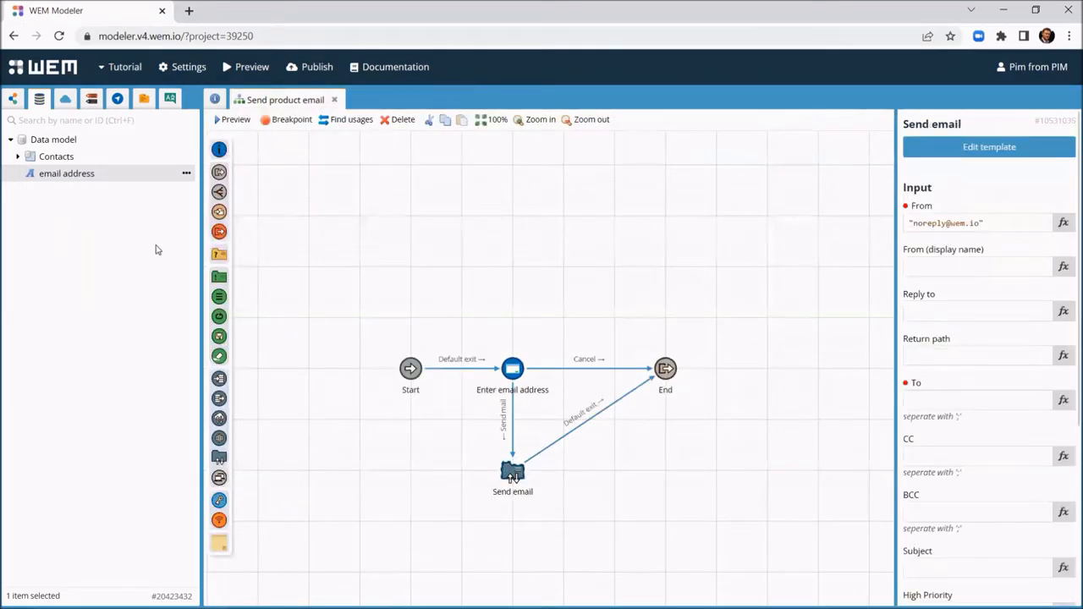
{"action": "left_click_drag", "start_coordinate": [75, 178], "coordinate": [934, 404]}
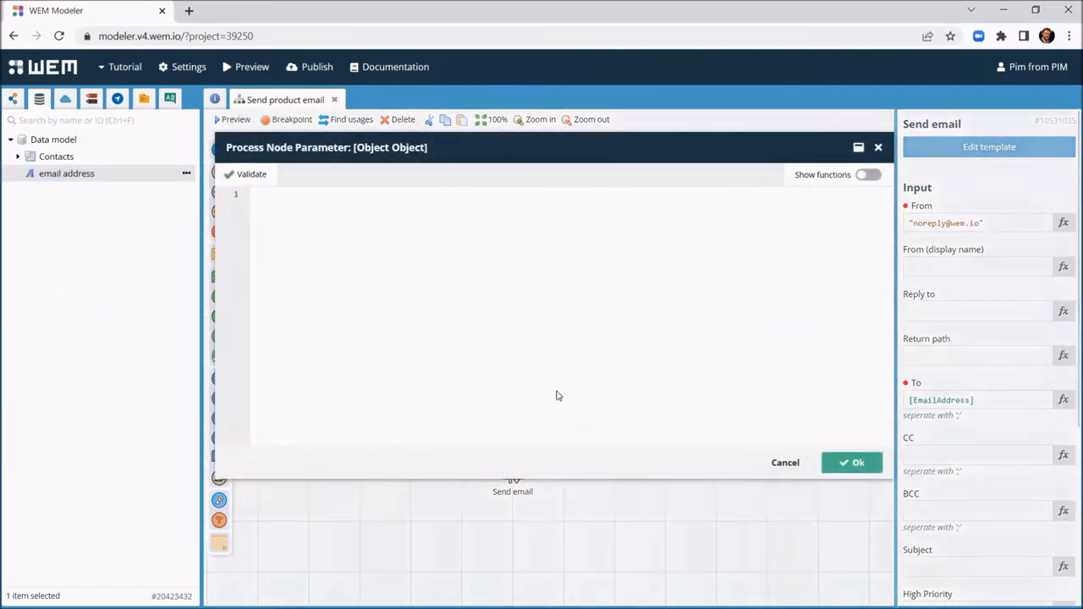
{"action": "type", "text": "\""}
{"action": "type", "text": "Product list\""}
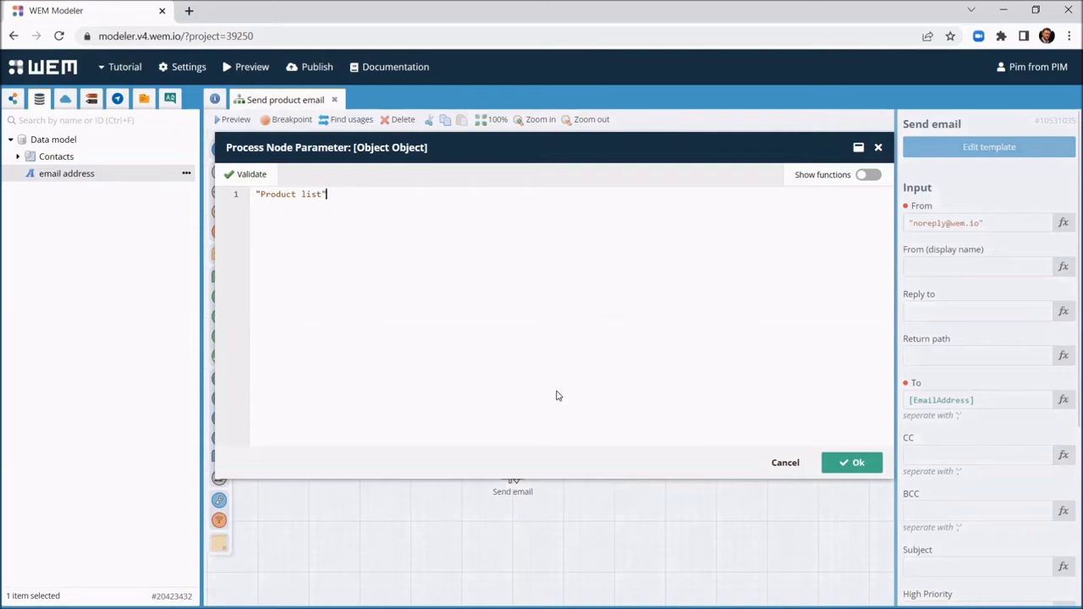
{"action": "left_click", "coordinate": [849, 464]}
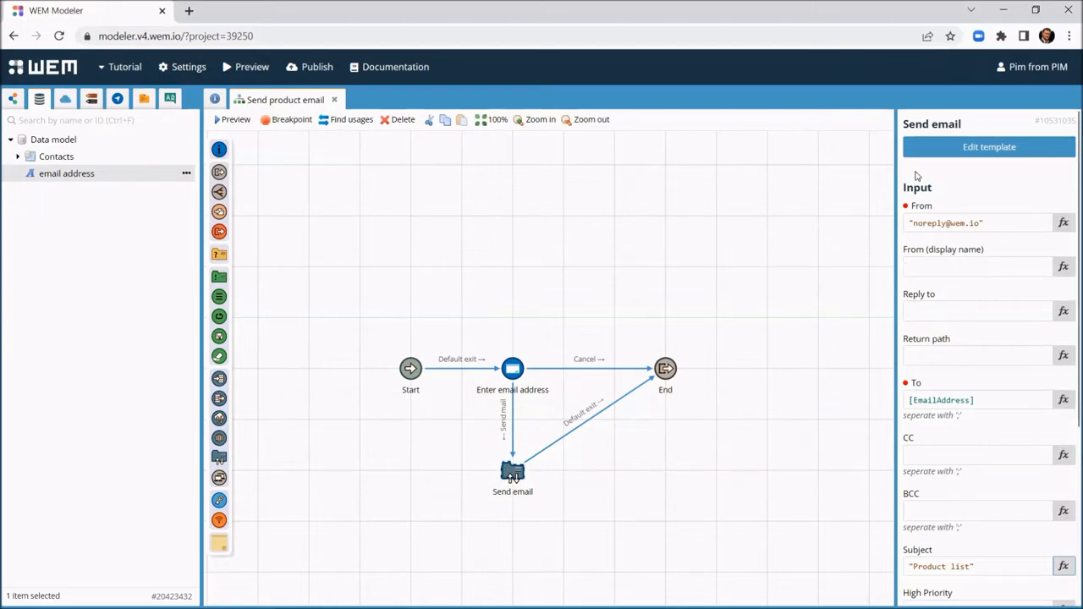
Step: In the Send email template body, write 'Hi' followed by the contact's Name field
{"action": "left_click", "coordinate": [940, 157]}
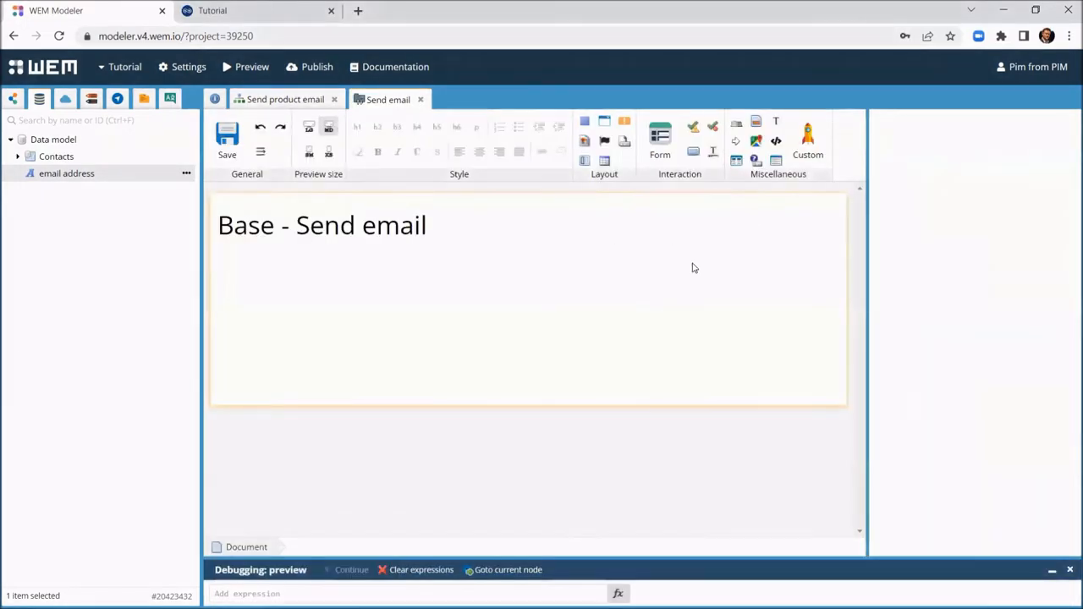
{"action": "left_click", "coordinate": [363, 224]}
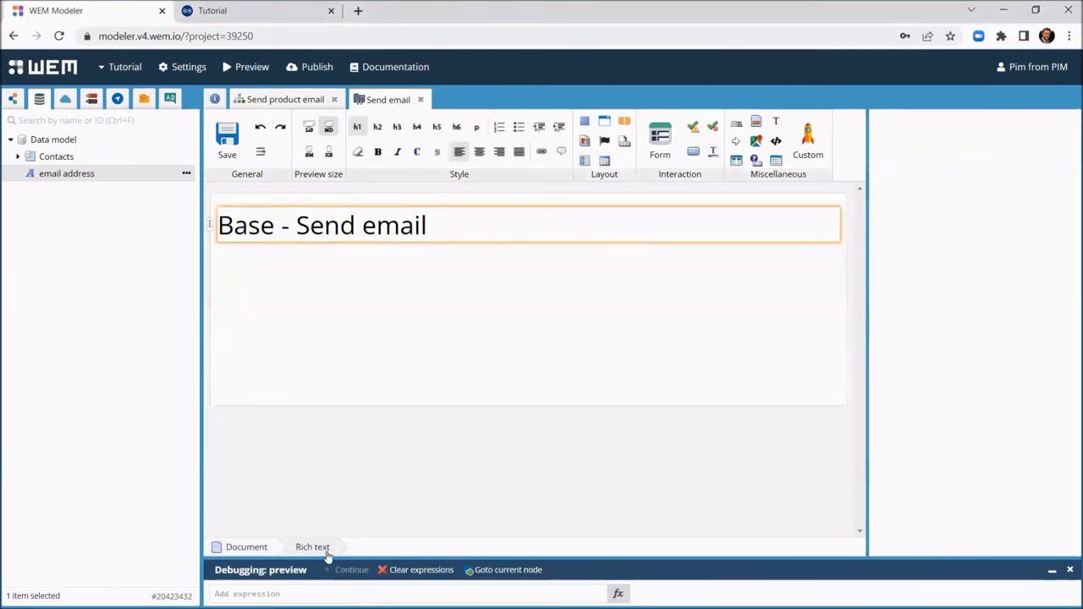
{"action": "left_click", "coordinate": [330, 548]}
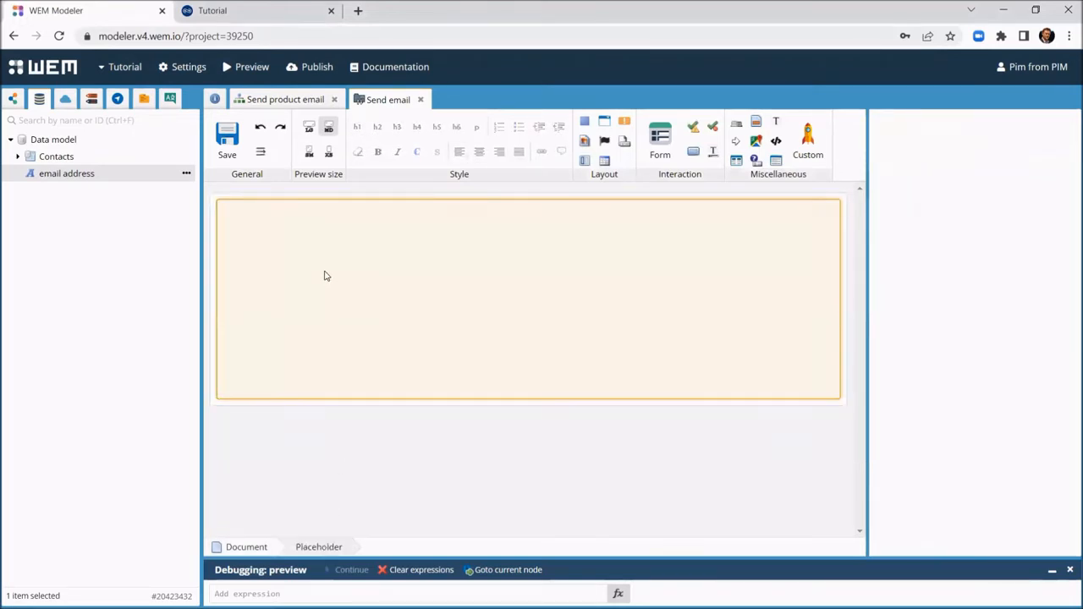
{"action": "type", "text": "Hi"}
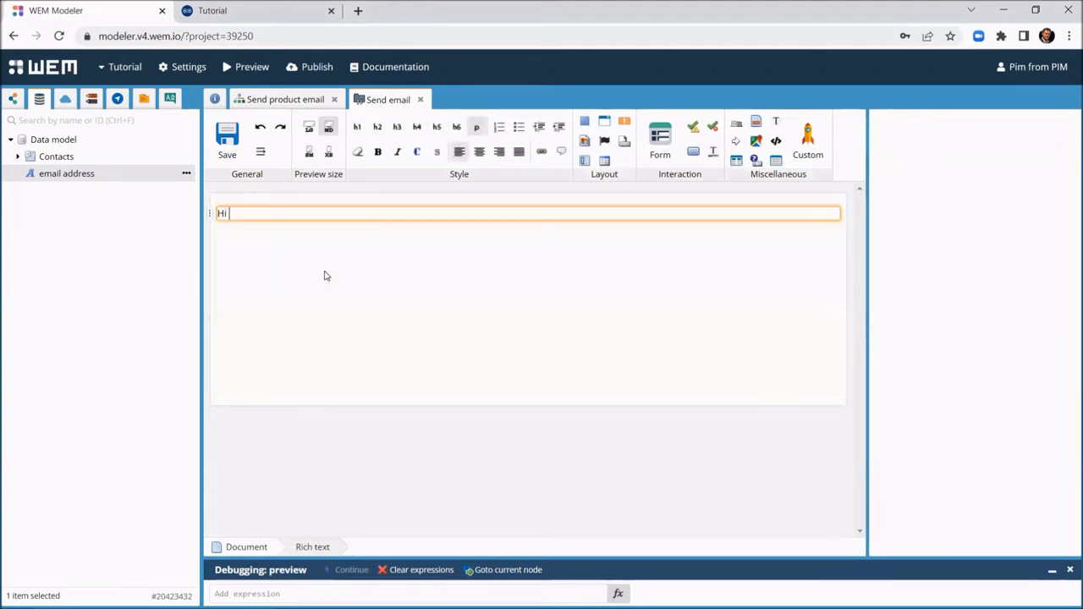
{"action": "left_click", "coordinate": [17, 157]}
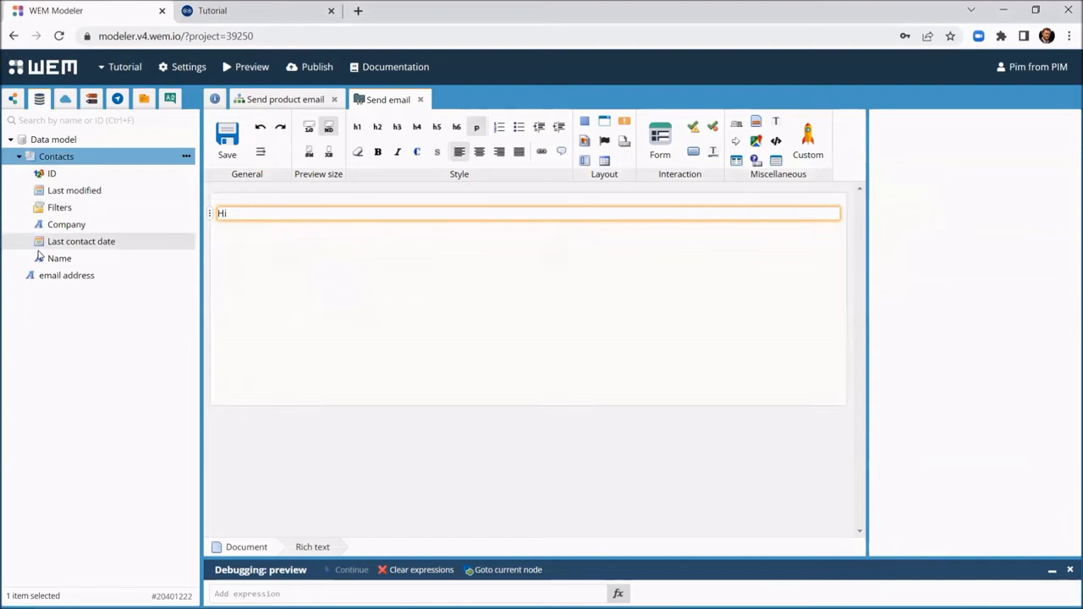
{"action": "left_click_drag", "start_coordinate": [51, 260], "coordinate": [273, 213]}
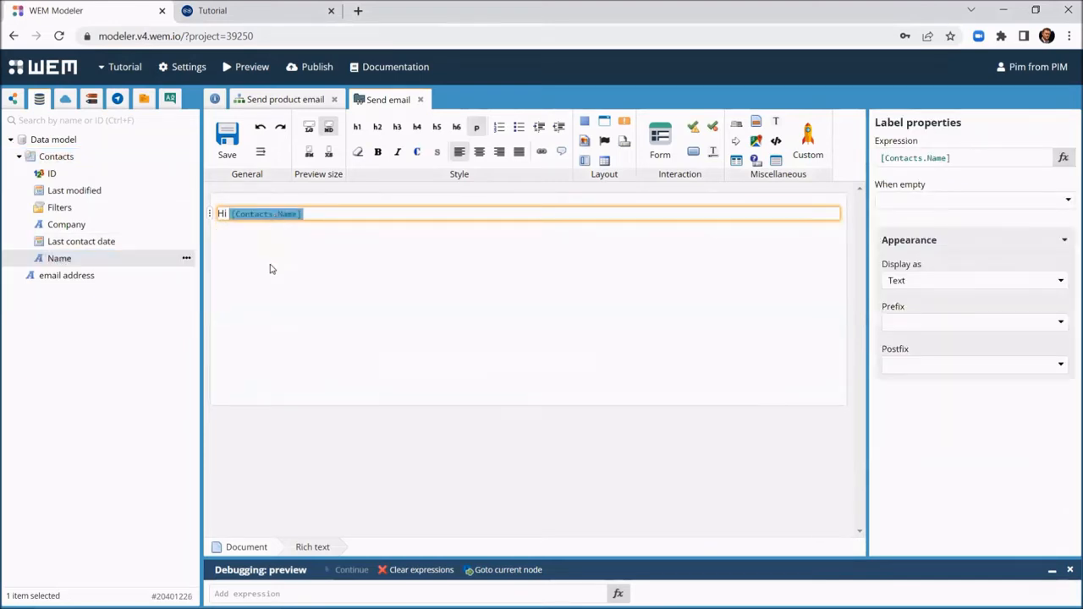
{"action": "left_click", "coordinate": [339, 215]}
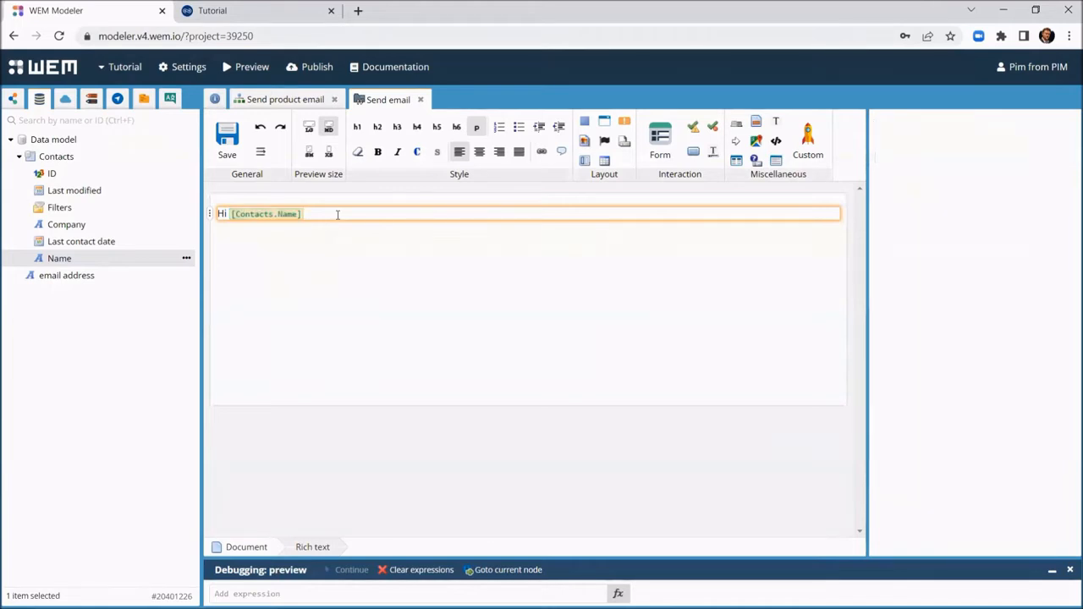
Step: Below the greeting, add the line 'Here is the list of our products:'
{"action": "key", "text": "Return"}
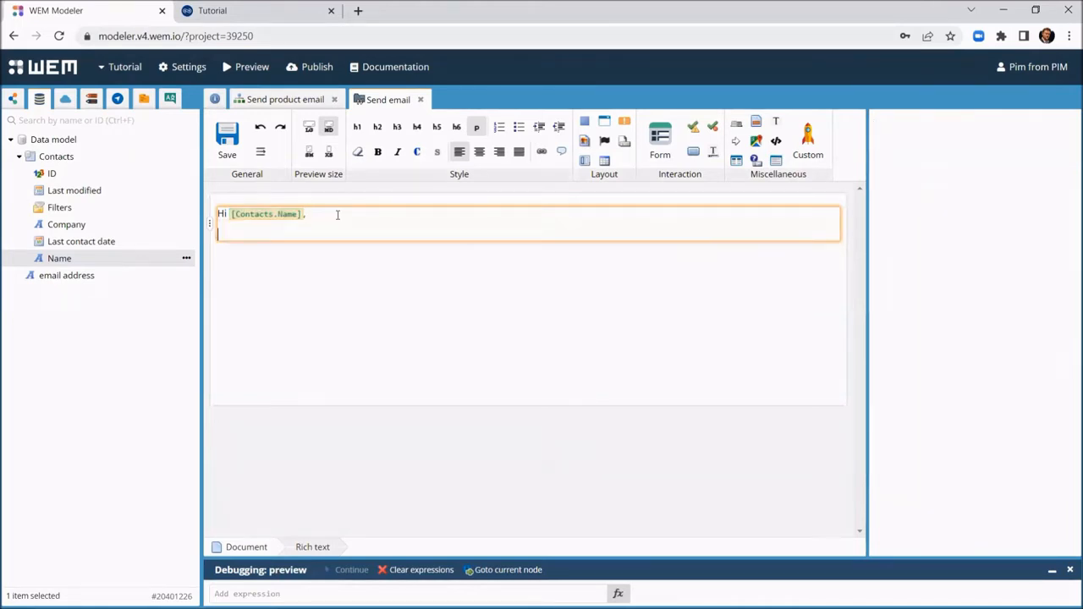
{"action": "key", "text": "Return"}
{"action": "type", "text": "H"}
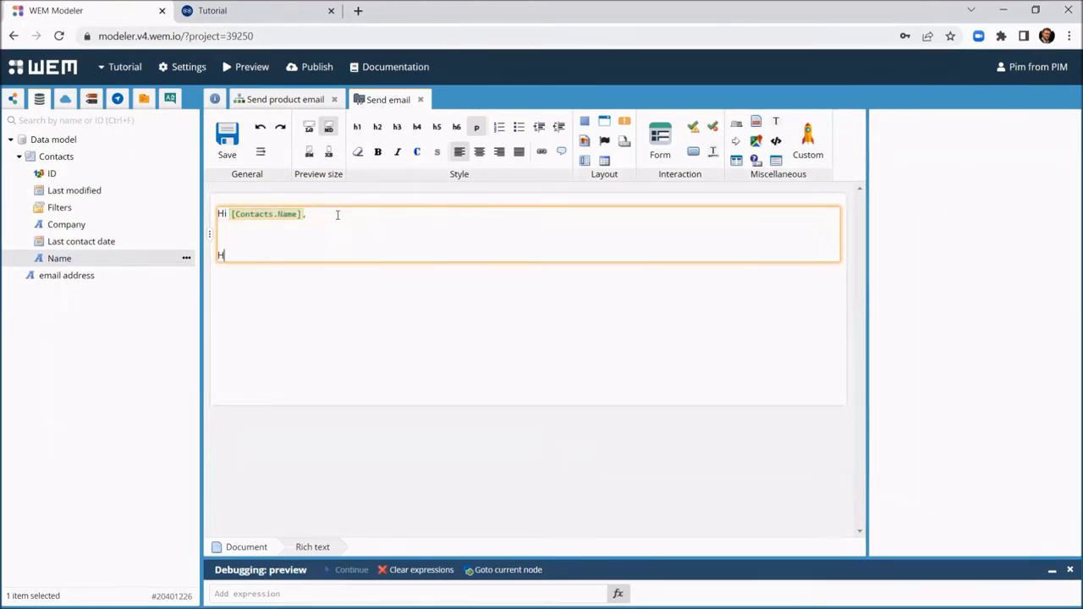
{"action": "type", "text": "ere is the list of our products:"}
{"action": "key", "text": "Return"}
{"action": "key", "text": "Return"}
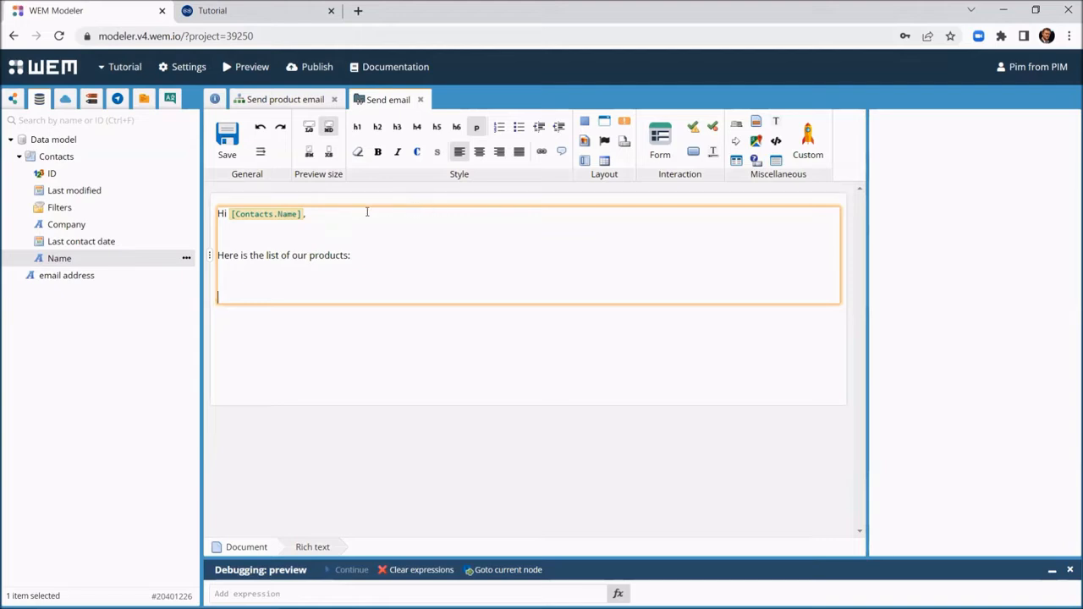
{"action": "left_click", "coordinate": [66, 101]}
Step: Insert a Products data grid with ProductName and UnitPrice columns
{"action": "left_click_drag", "start_coordinate": [80, 465], "coordinate": [308, 332]}
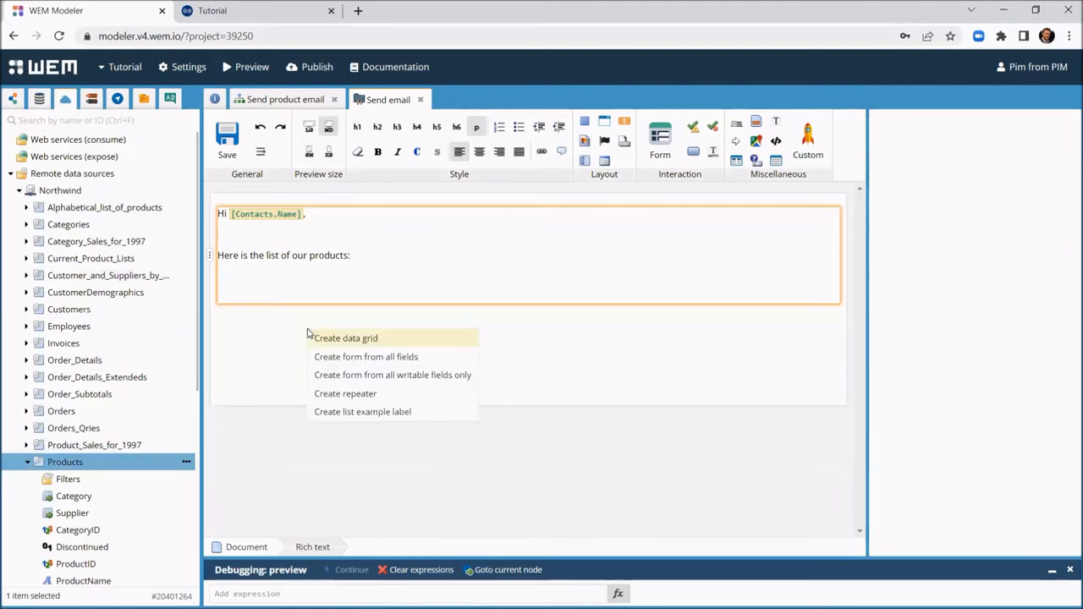
{"action": "left_click", "coordinate": [365, 340]}
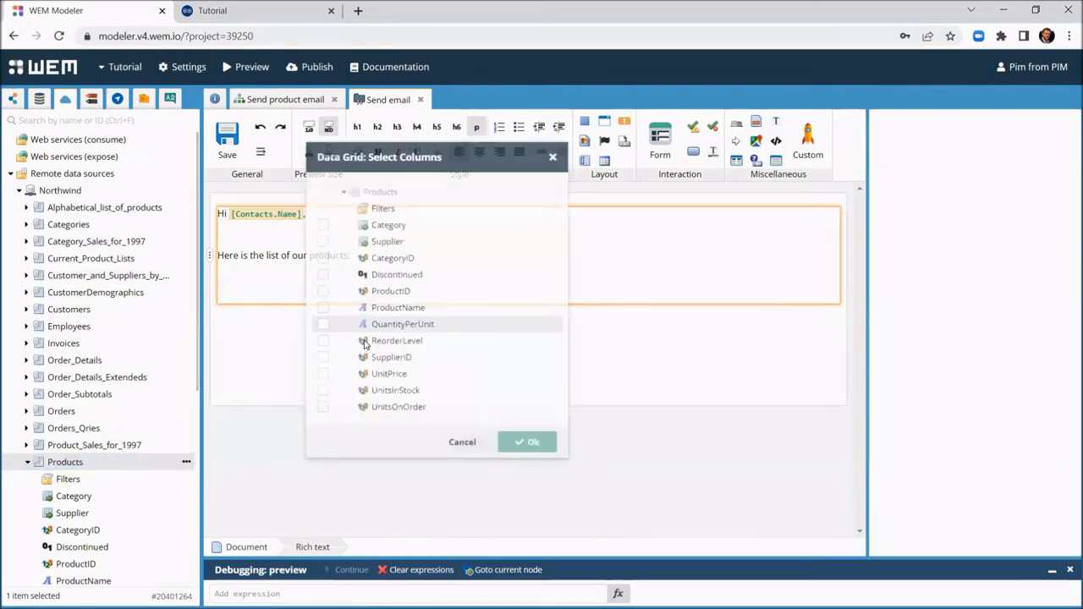
{"action": "left_click", "coordinate": [320, 303]}
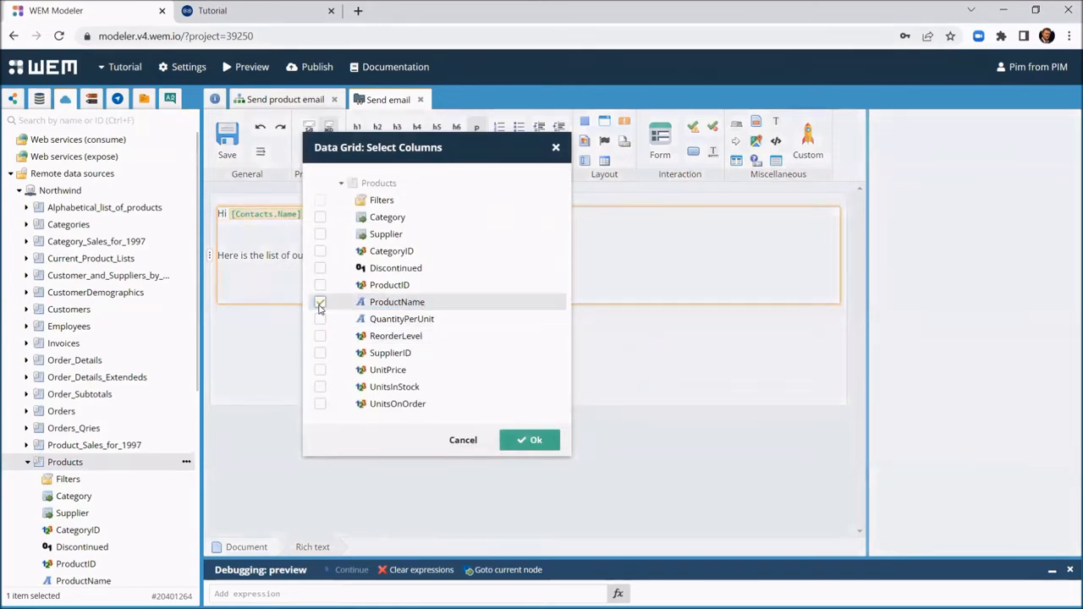
{"action": "left_click", "coordinate": [320, 371]}
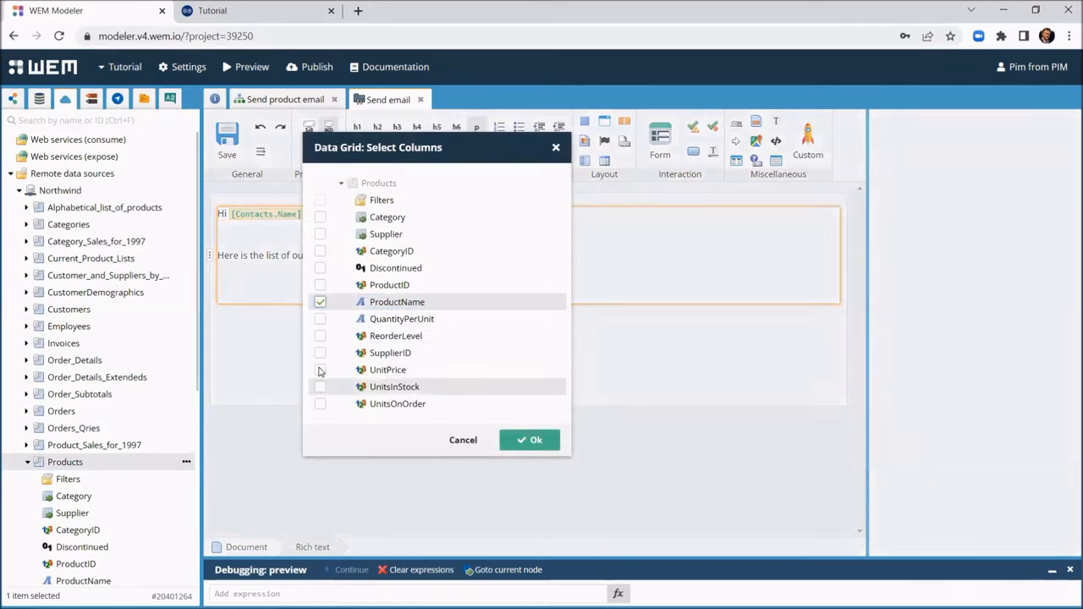
{"action": "left_click", "coordinate": [525, 439]}
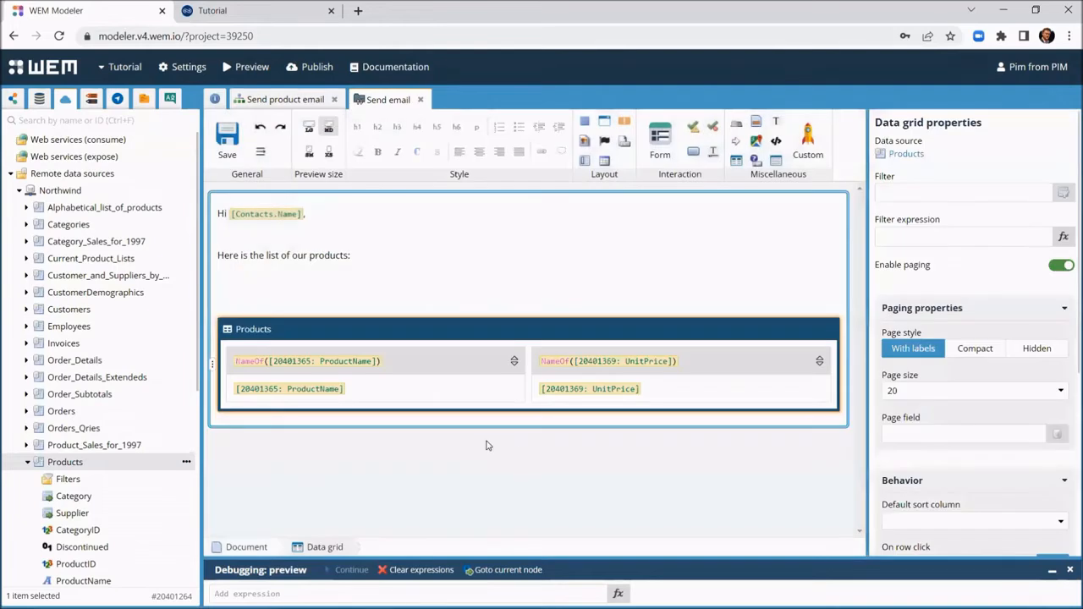
Step: Format UnitPrice with 2 decimals and the custom format $#,##0.00
{"action": "left_click", "coordinate": [600, 388]}
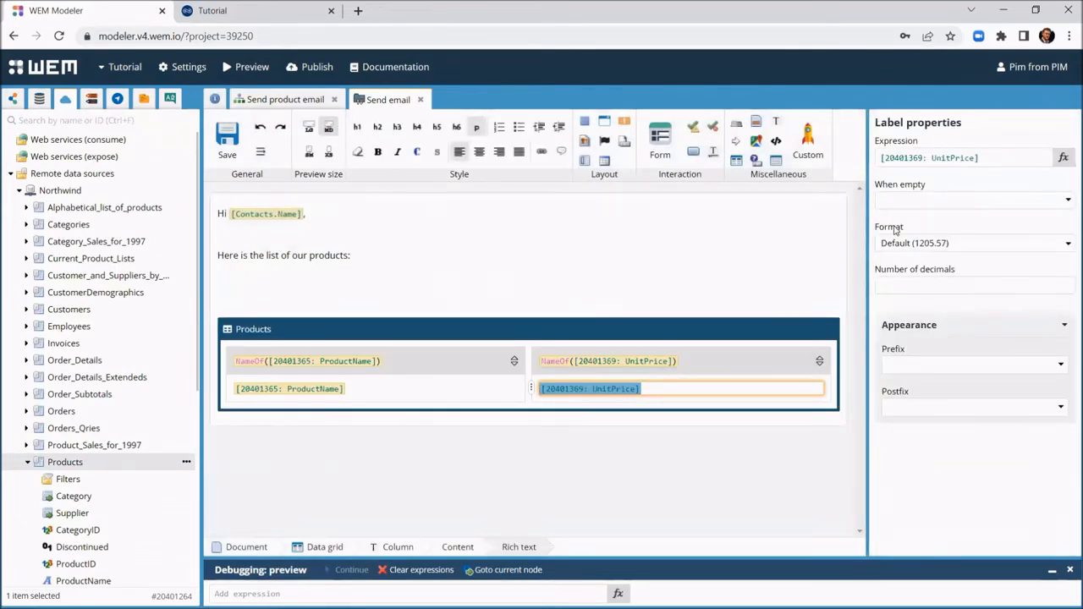
{"action": "left_click", "coordinate": [907, 288]}
{"action": "type", "text": "2"}
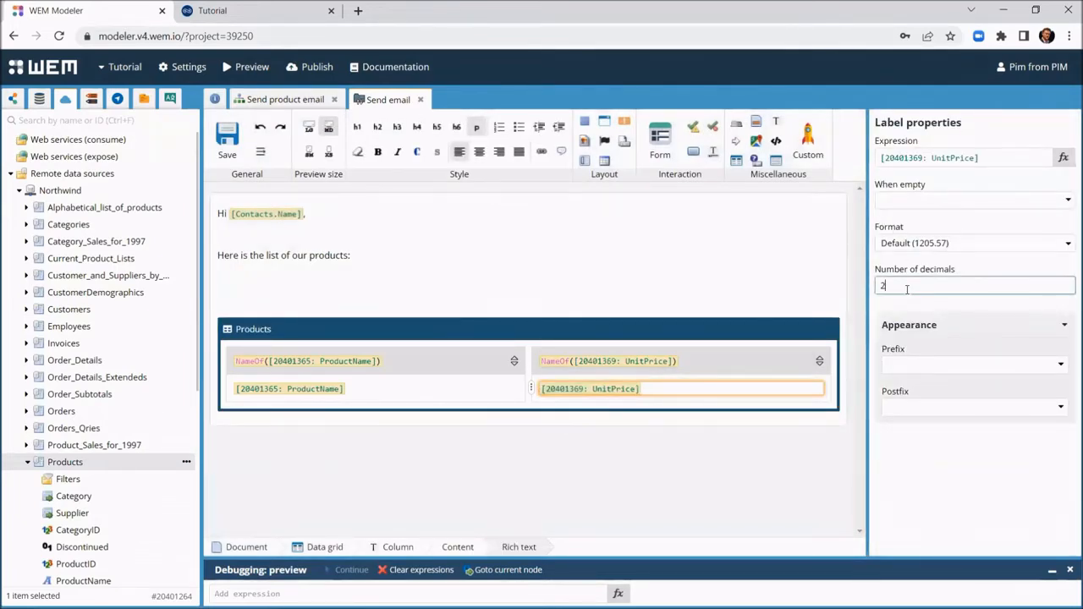
{"action": "left_click", "coordinate": [918, 244]}
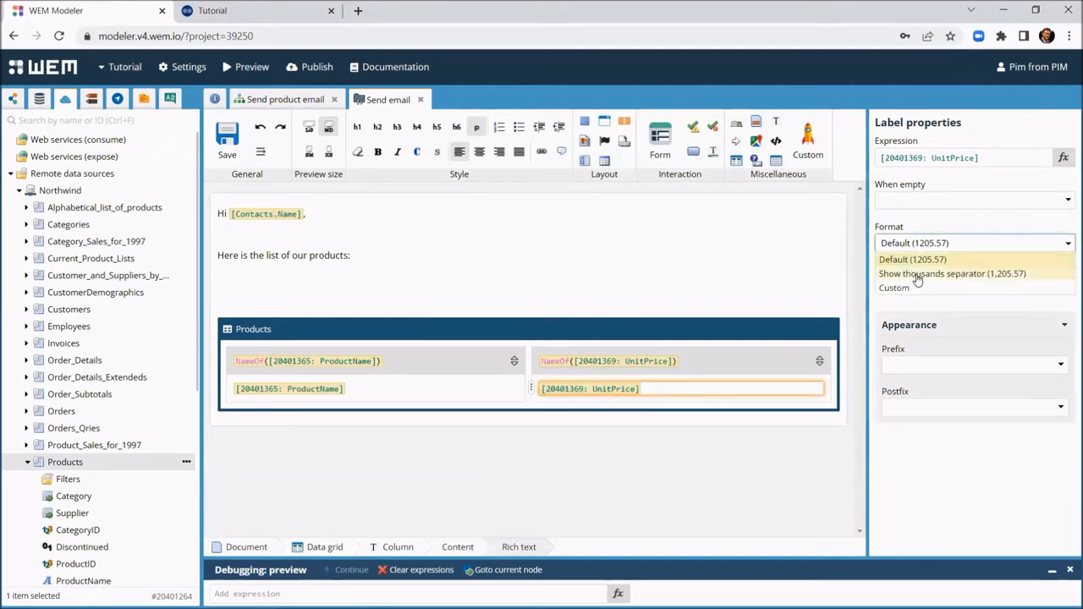
{"action": "left_click", "coordinate": [918, 272]}
{"action": "left_click", "coordinate": [921, 246]}
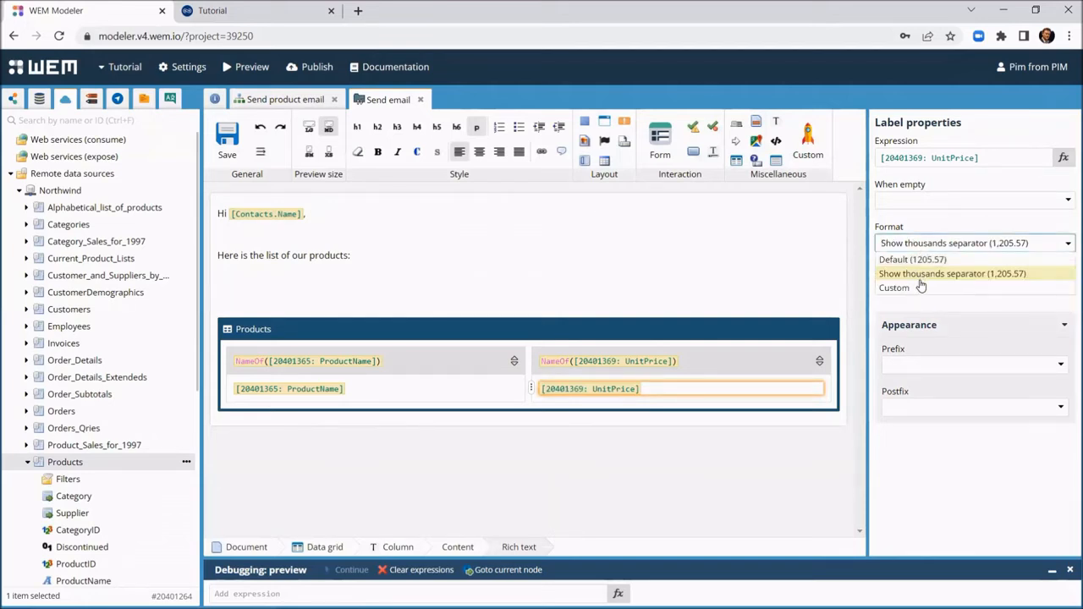
{"action": "left_click", "coordinate": [921, 287]}
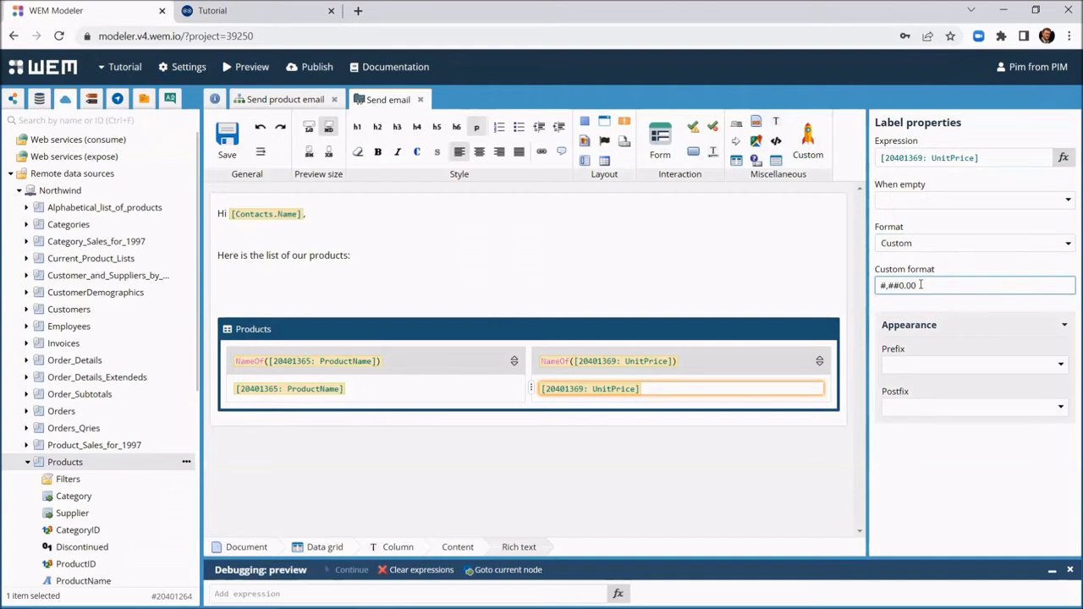
{"action": "key", "text": "Home"}
{"action": "type", "text": "$"}
{"action": "left_click", "coordinate": [549, 305]}
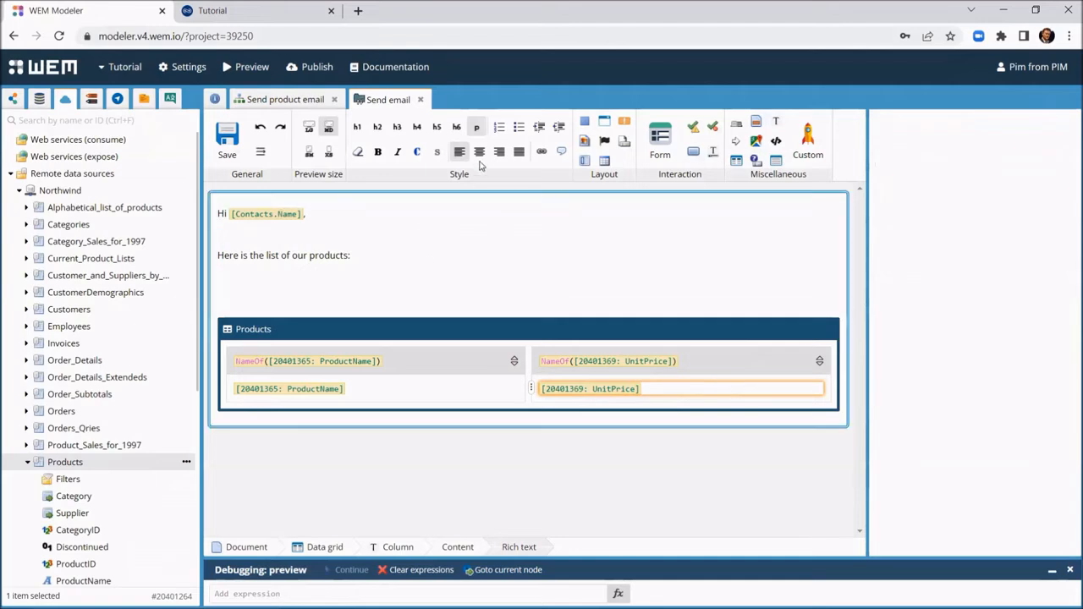
Step: Right-align the unit prices and add a 'Regards' sign-off with the sender's name below the grid
{"action": "left_click", "coordinate": [499, 152]}
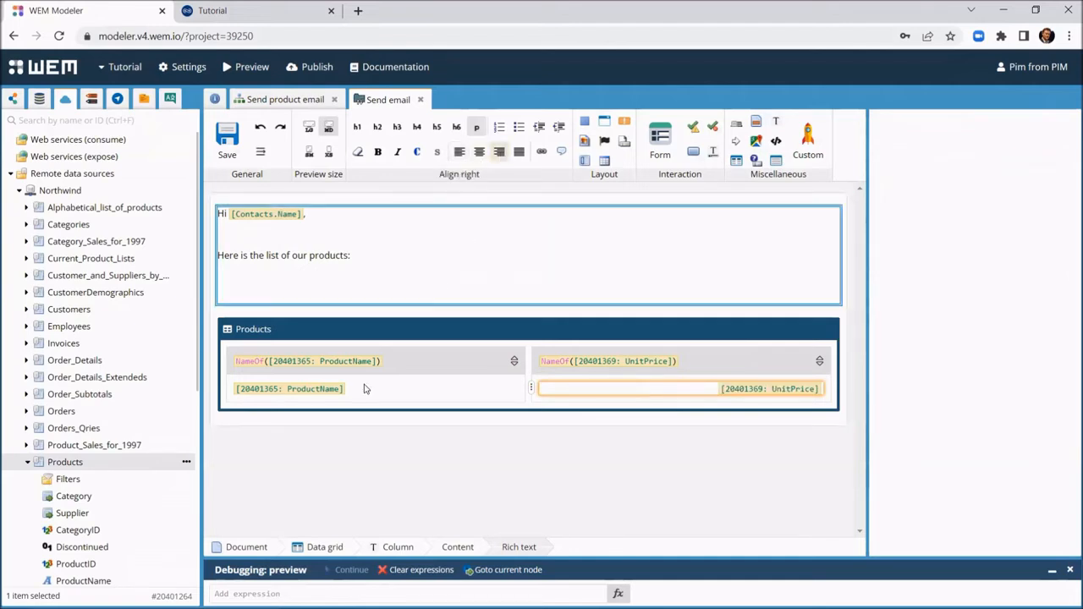
{"action": "left_click", "coordinate": [311, 419]}
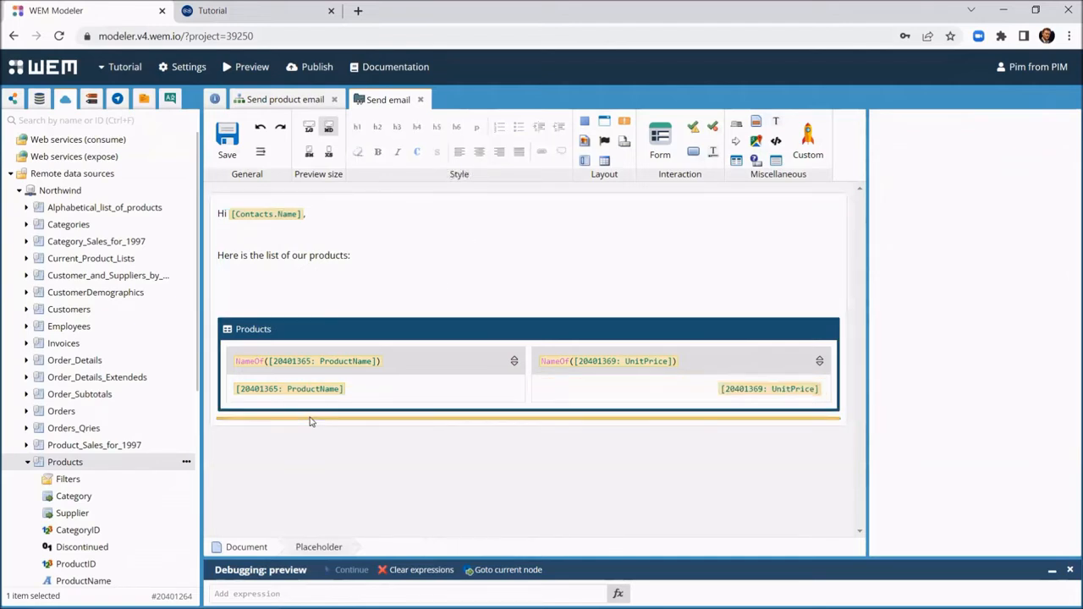
{"action": "left_click", "coordinate": [310, 421]}
{"action": "key", "text": "Return"}
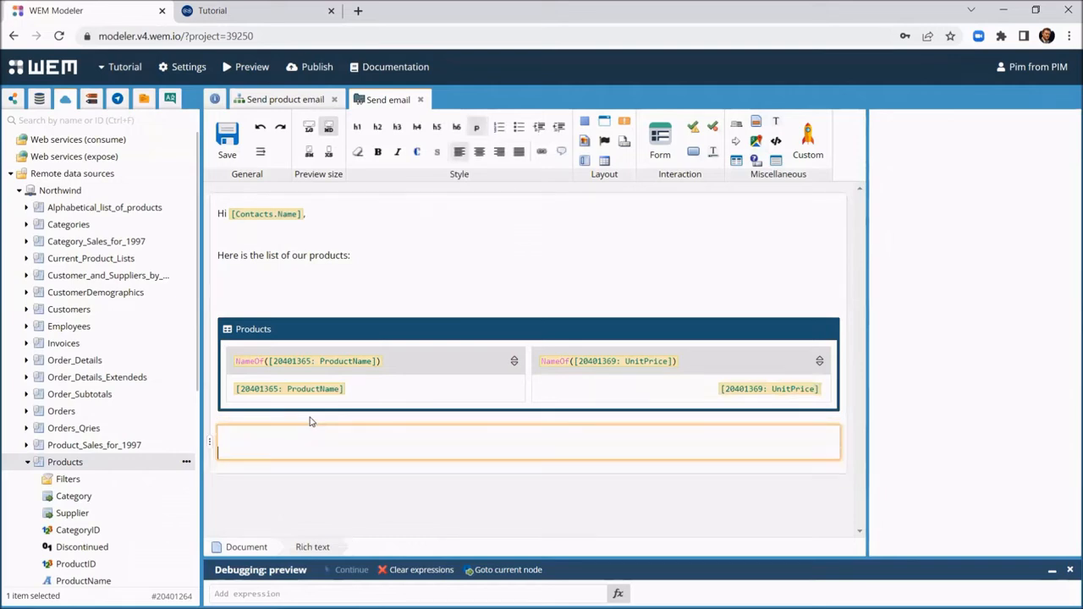
{"action": "type", "text": "Regards, Pim"}
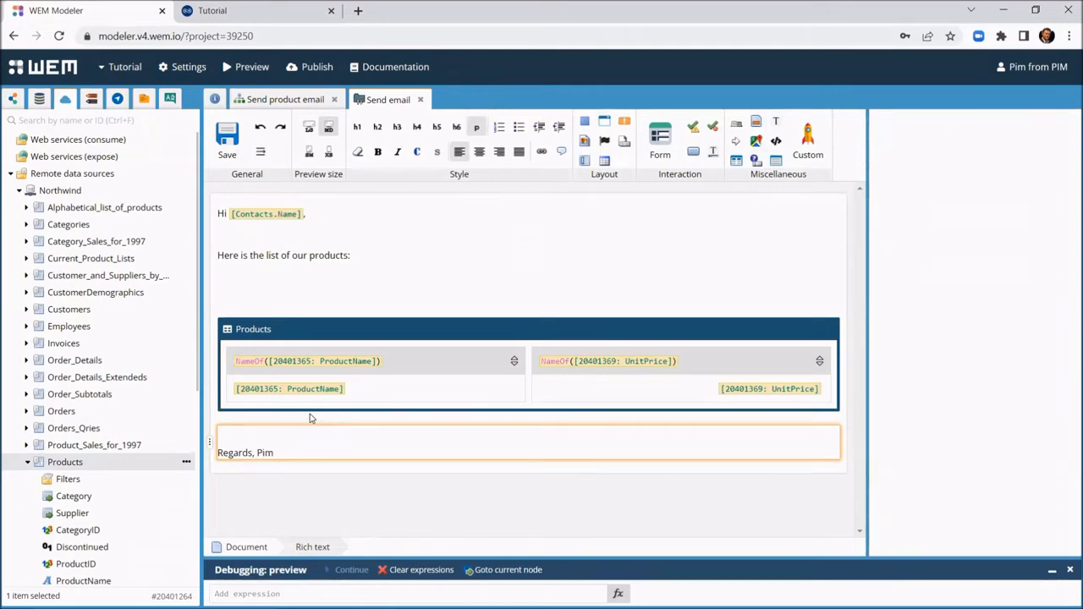
Step: Save the email template and launch the app preview
{"action": "left_click", "coordinate": [227, 140]}
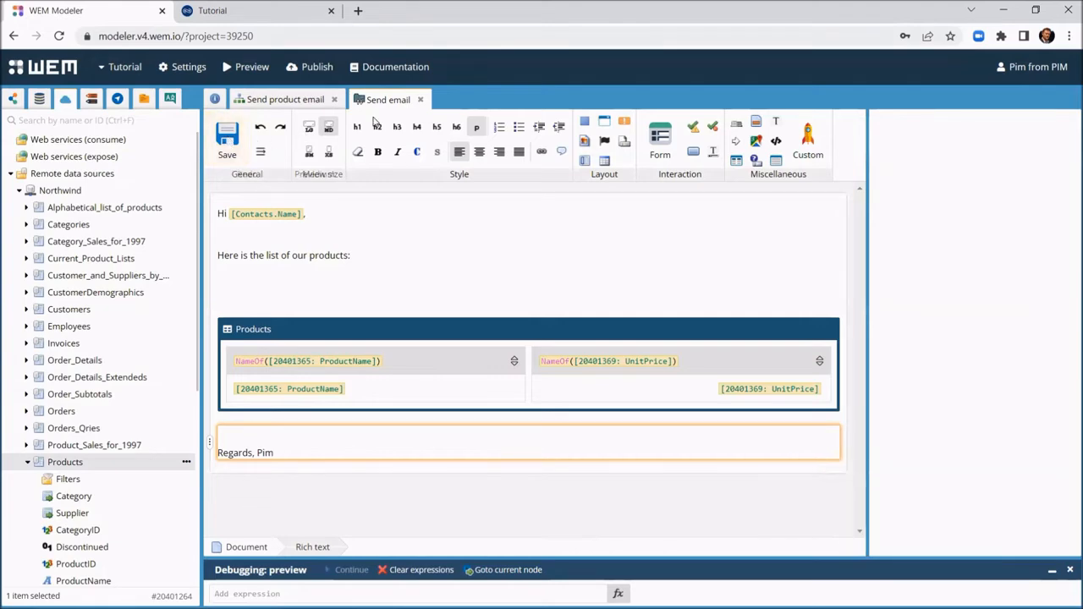
{"action": "left_click", "coordinate": [421, 101]}
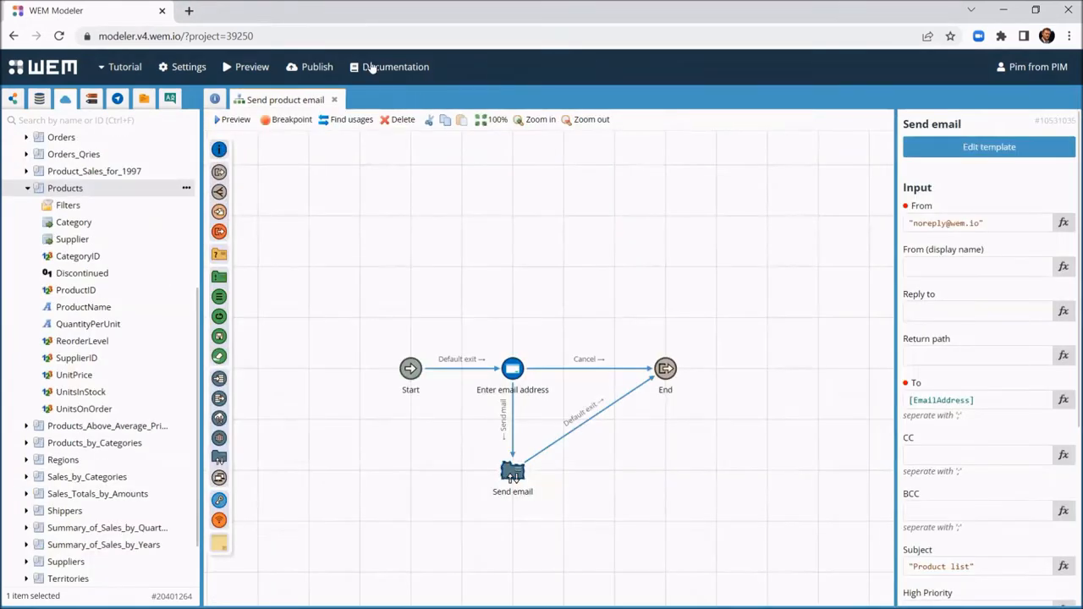
{"action": "left_click", "coordinate": [247, 70]}
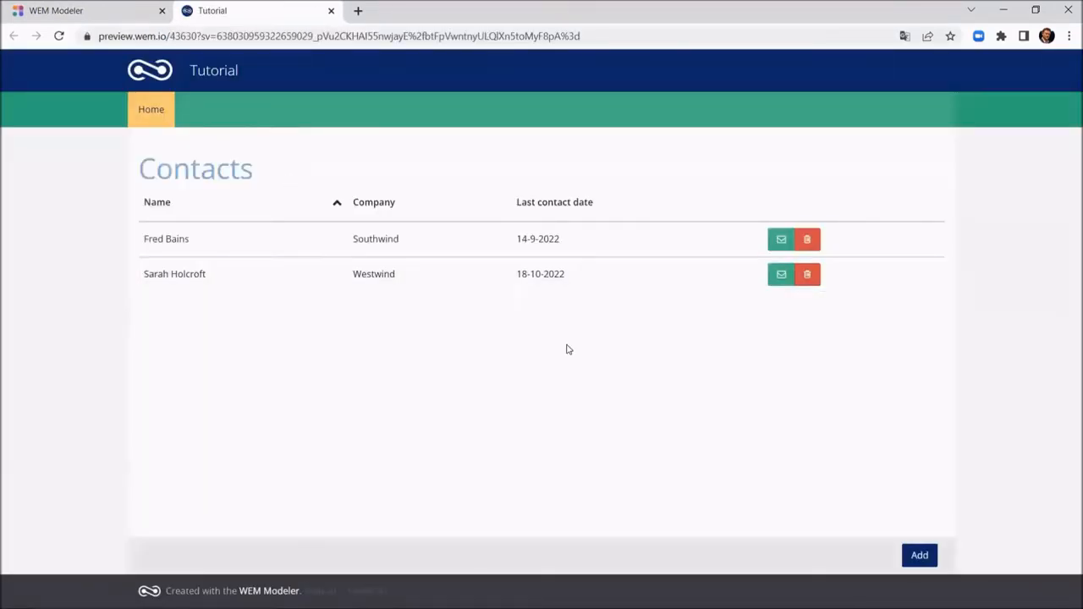
Step: From the second contact's row, enter a test recipient e-mail address and send the product list email
{"action": "left_click", "coordinate": [781, 277]}
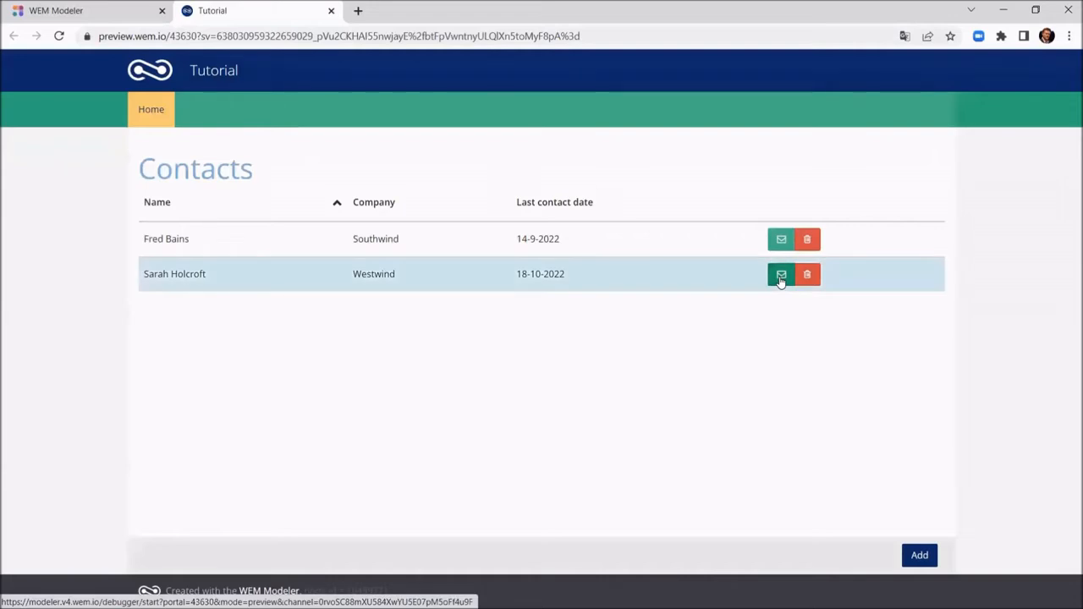
{"action": "left_click", "coordinate": [781, 279]}
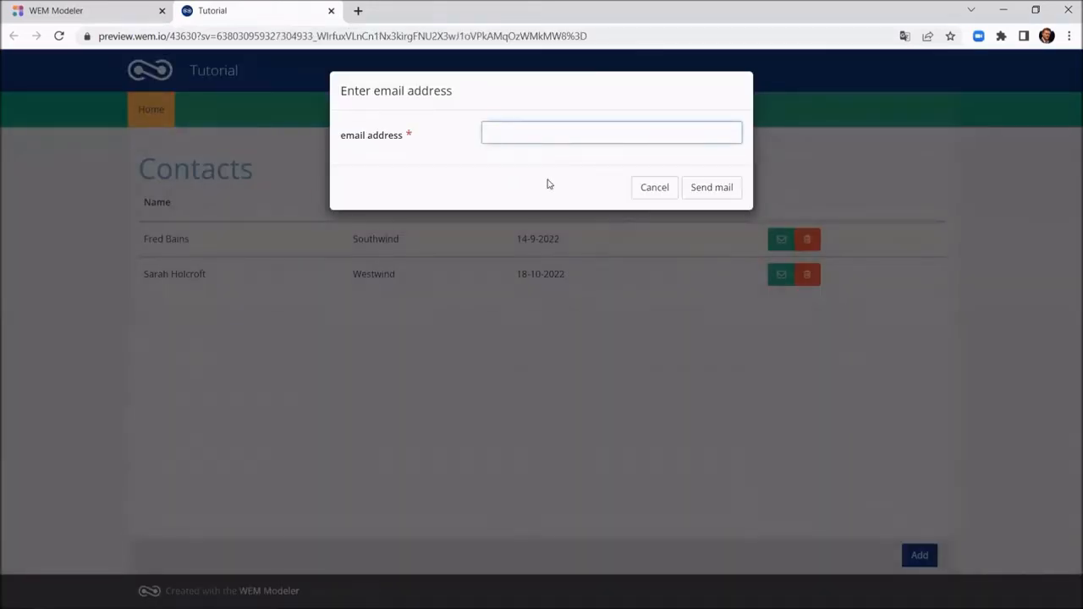
{"action": "left_click", "coordinate": [722, 188]}
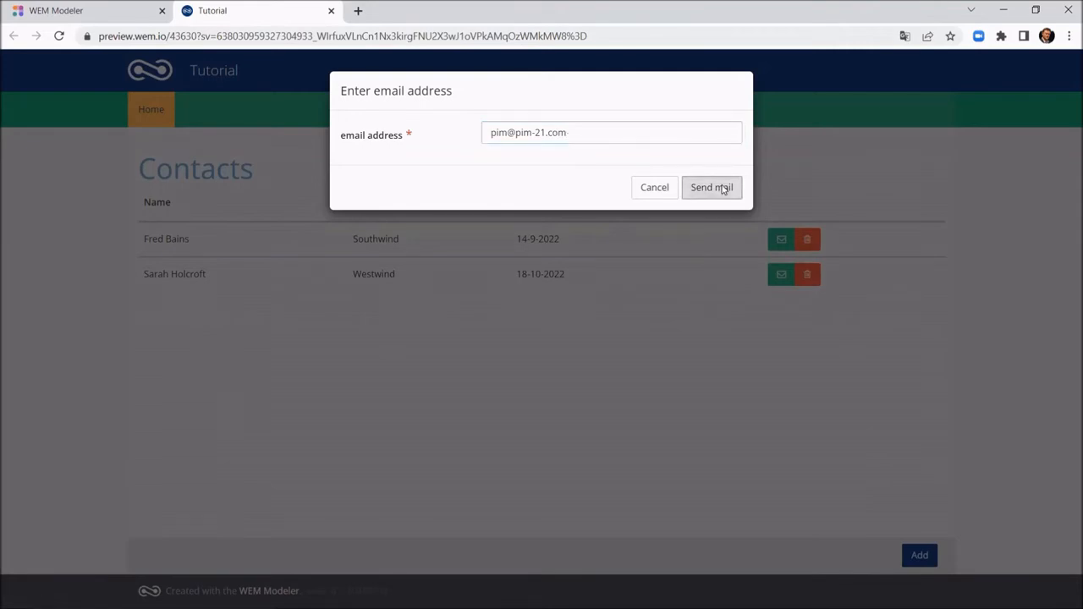